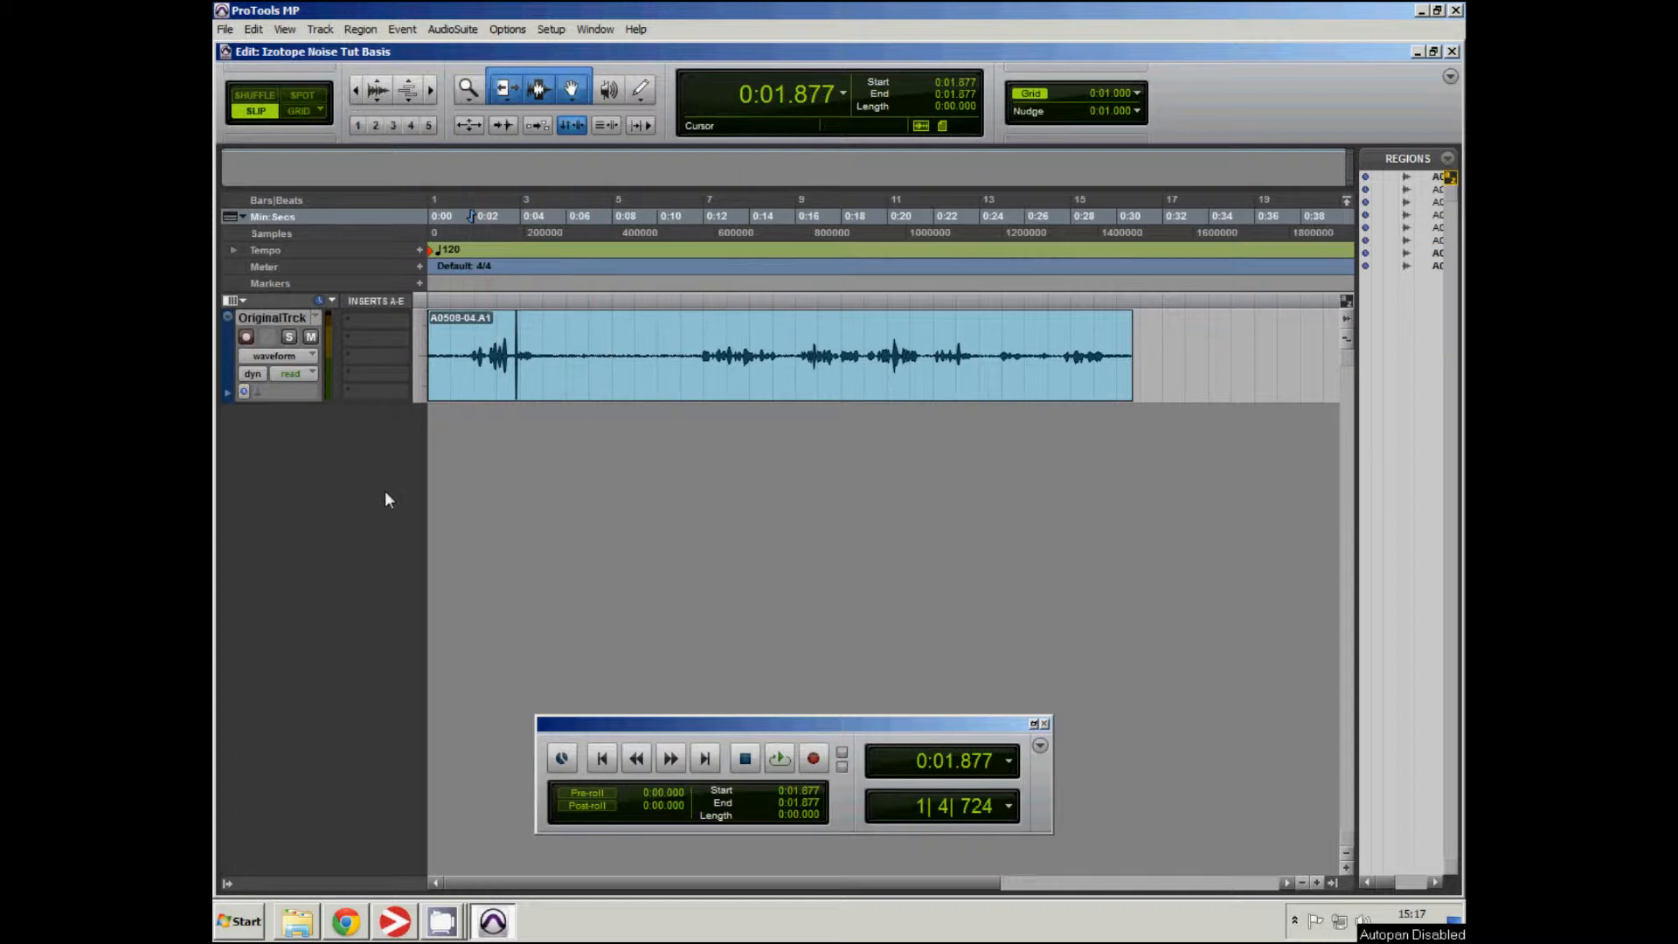
Listen to the noisy recording on OriginalTrck from about 1 s and again from about 11.7 s.
{"action": "left_click", "coordinate": [257, 320]}
{"action": "left_click", "coordinate": [453, 351]}
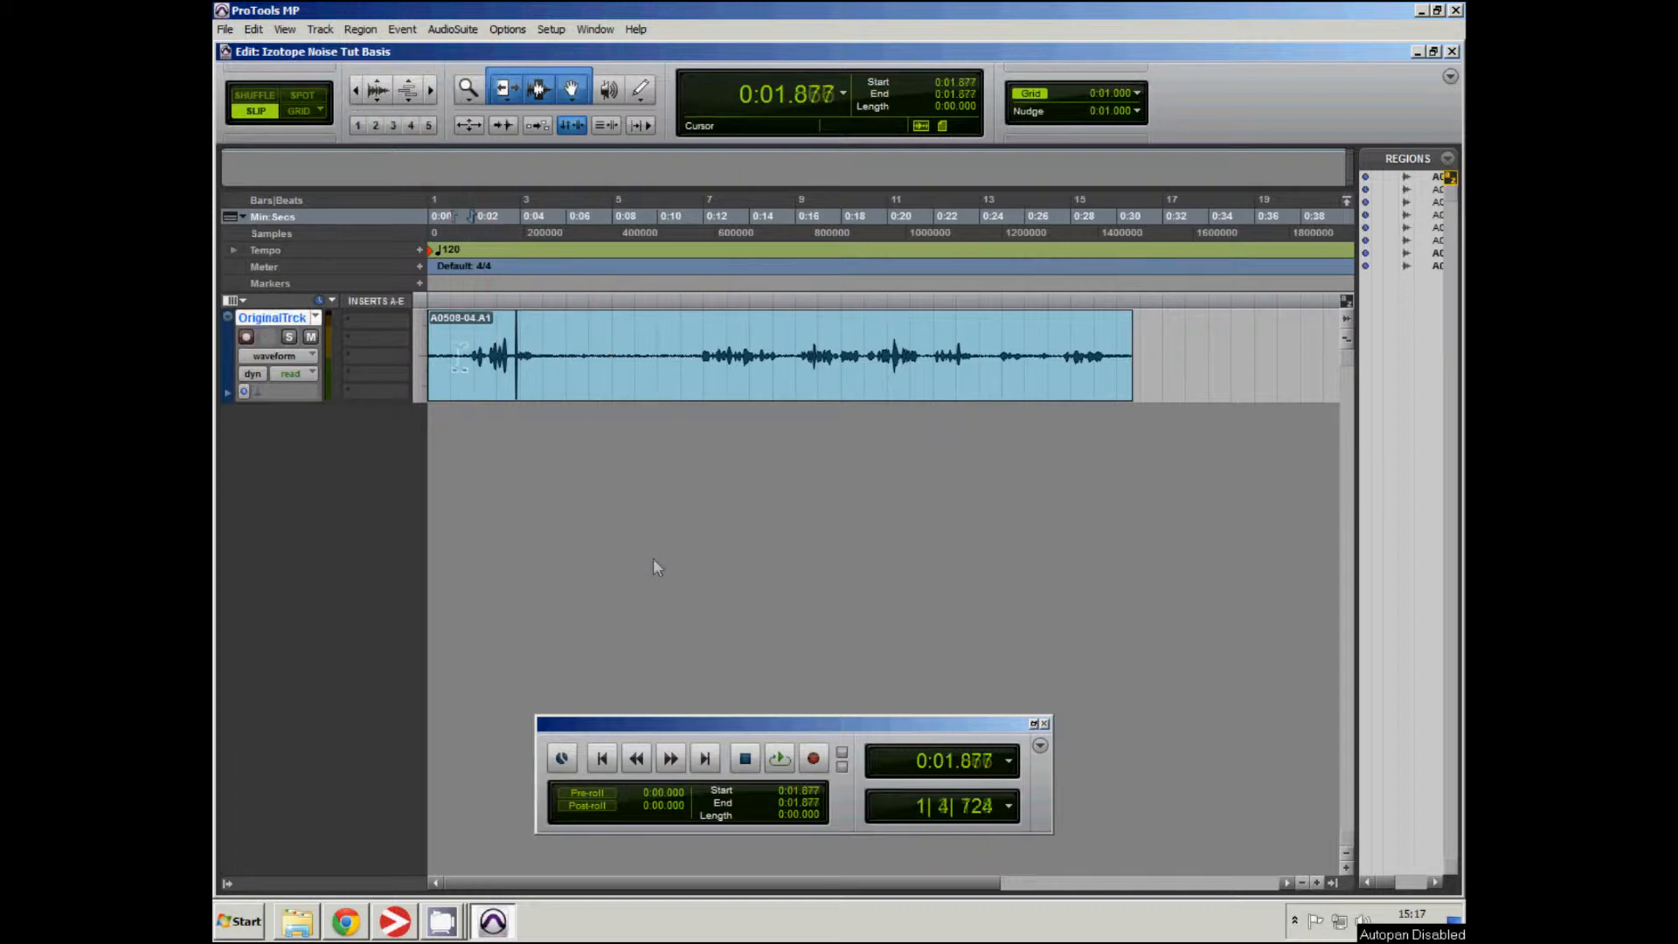
{"action": "key", "text": "space"}
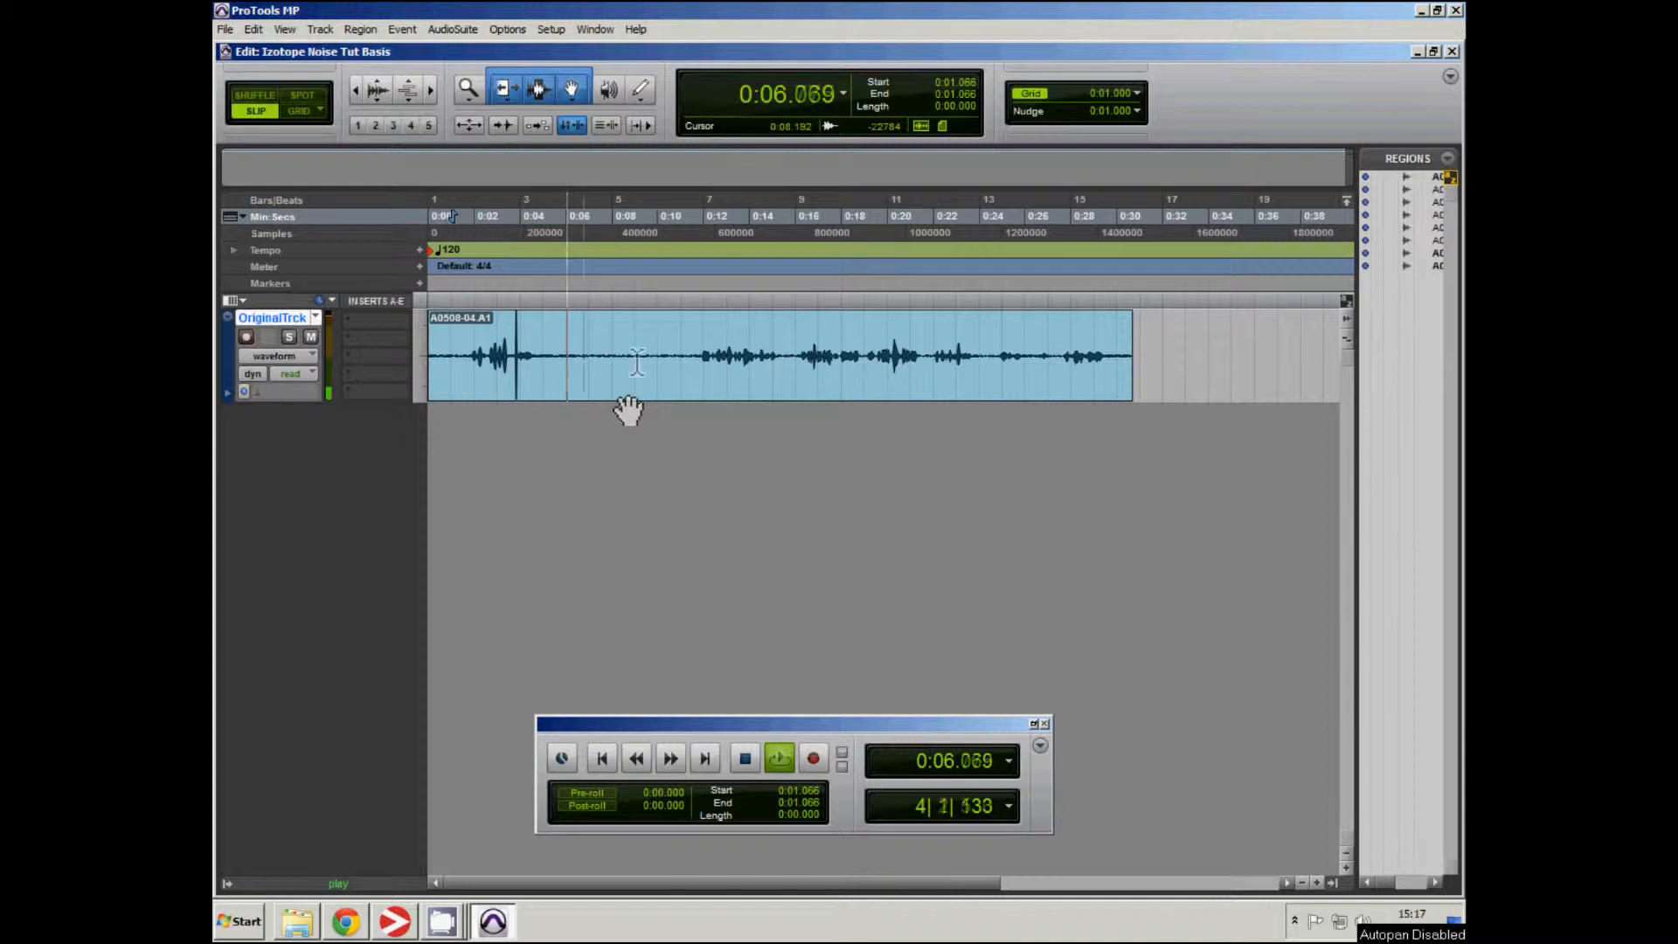
{"action": "left_click", "coordinate": [700, 354]}
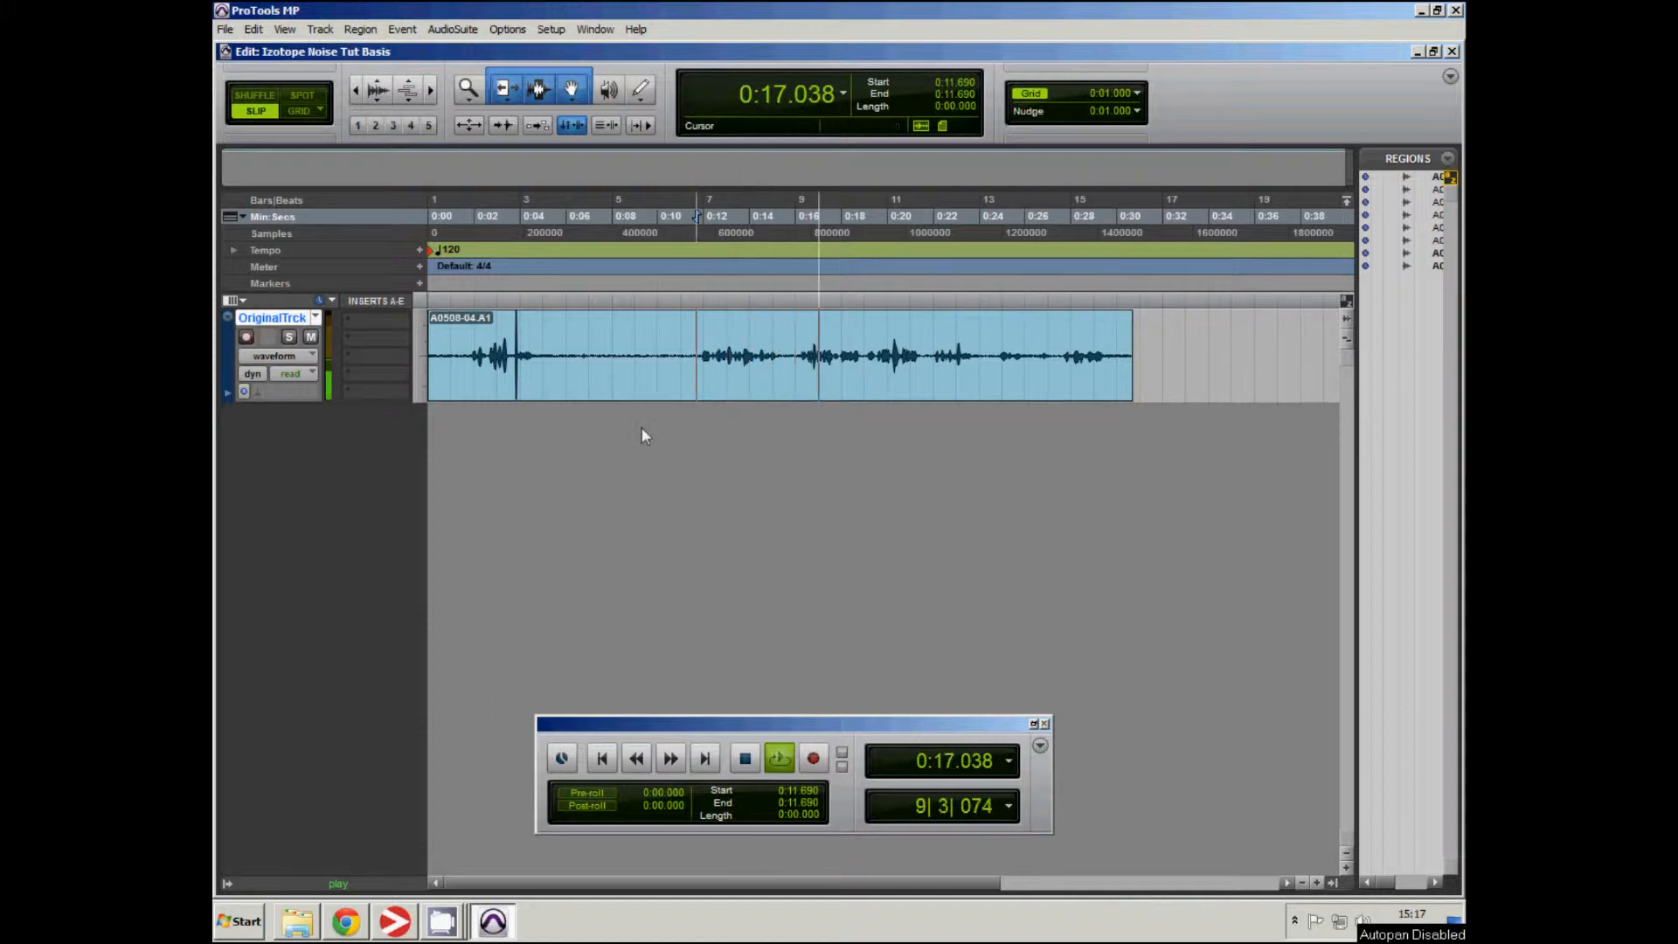
{"action": "key", "text": "space"}
Duplicate the OriginalTrck track together with its audio region.
{"action": "right_click", "coordinate": [274, 315]}
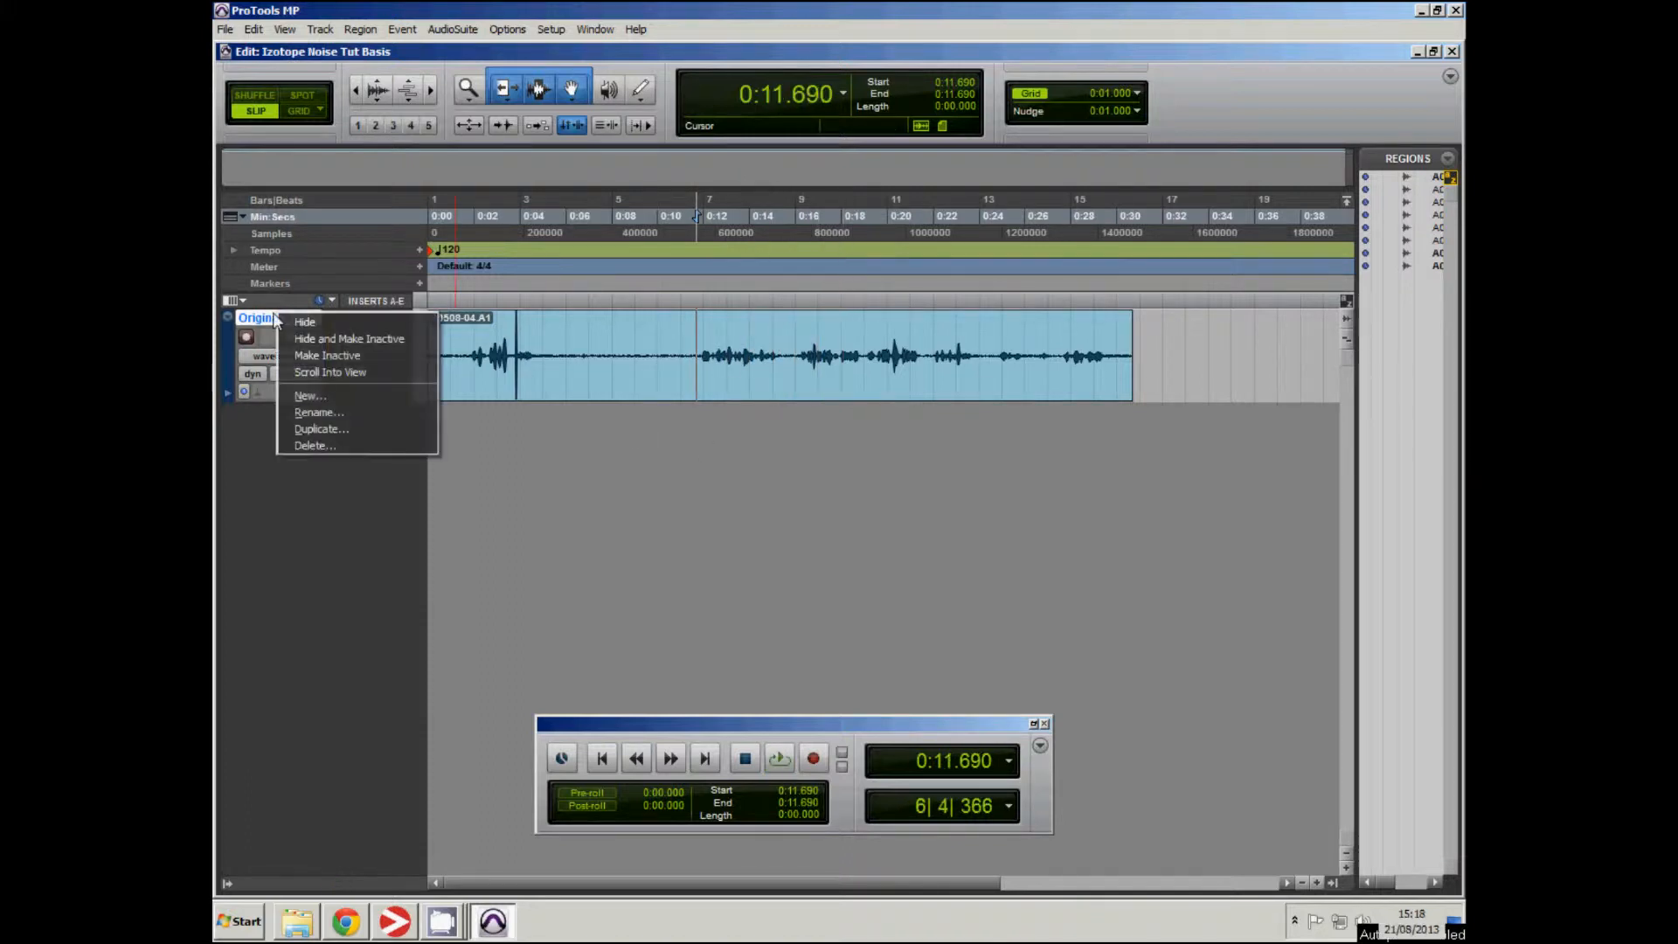
{"action": "left_click", "coordinate": [320, 429]}
{"action": "left_click", "coordinate": [923, 492]}
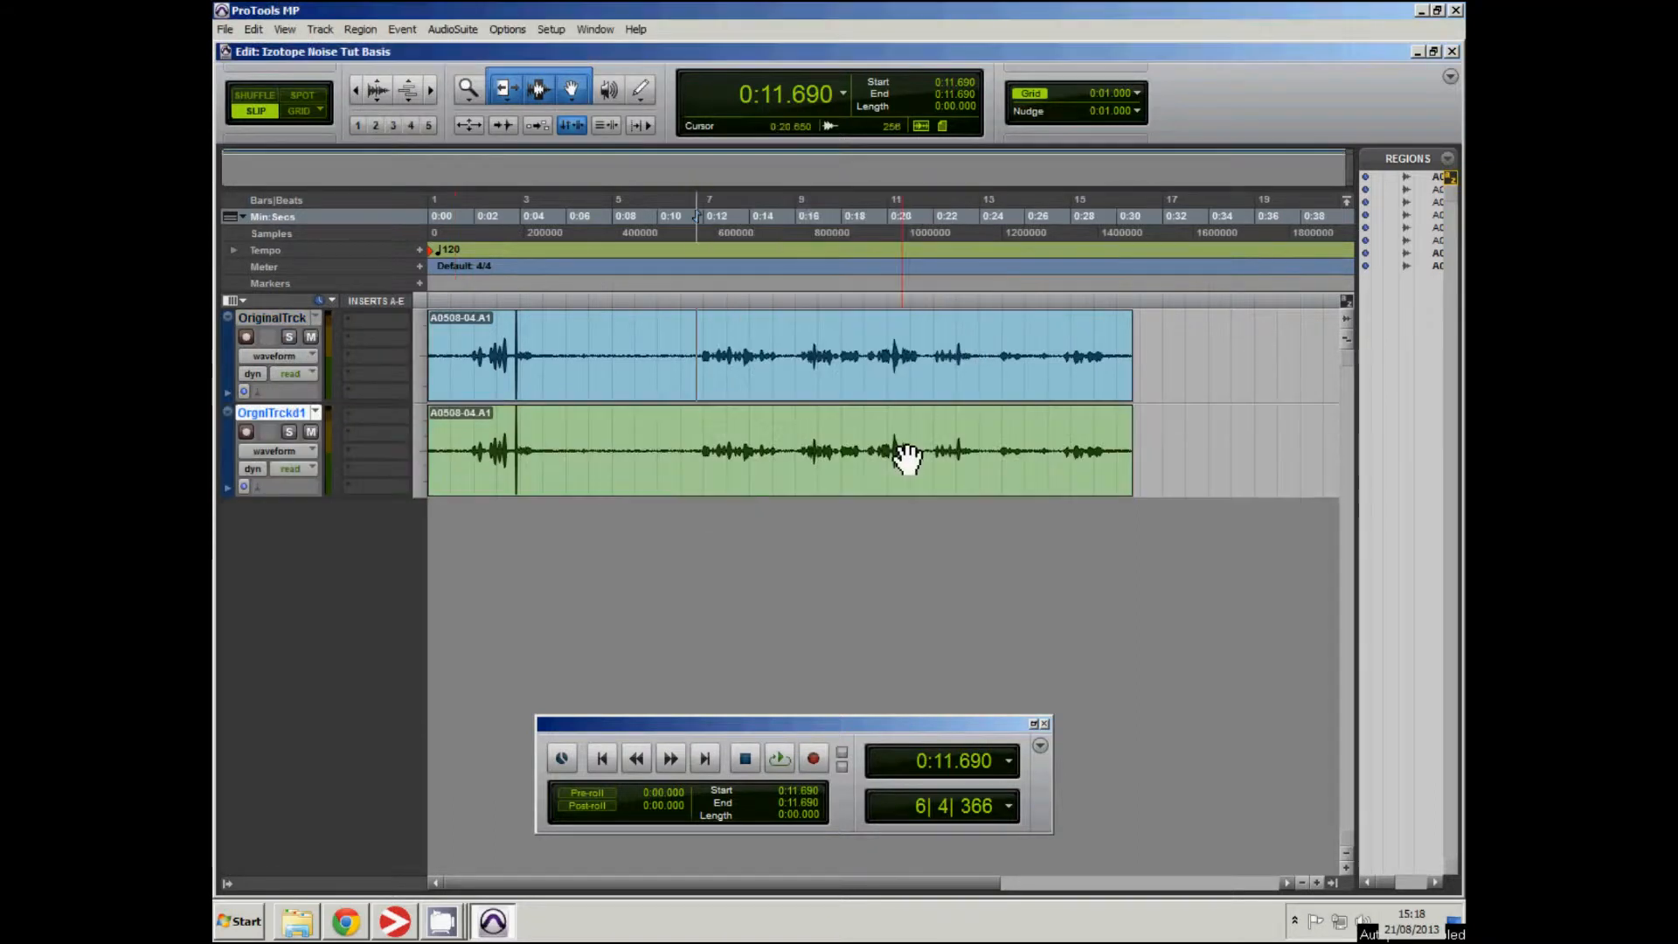
Mute the audio region on the original track.
{"action": "left_click", "coordinate": [912, 385]}
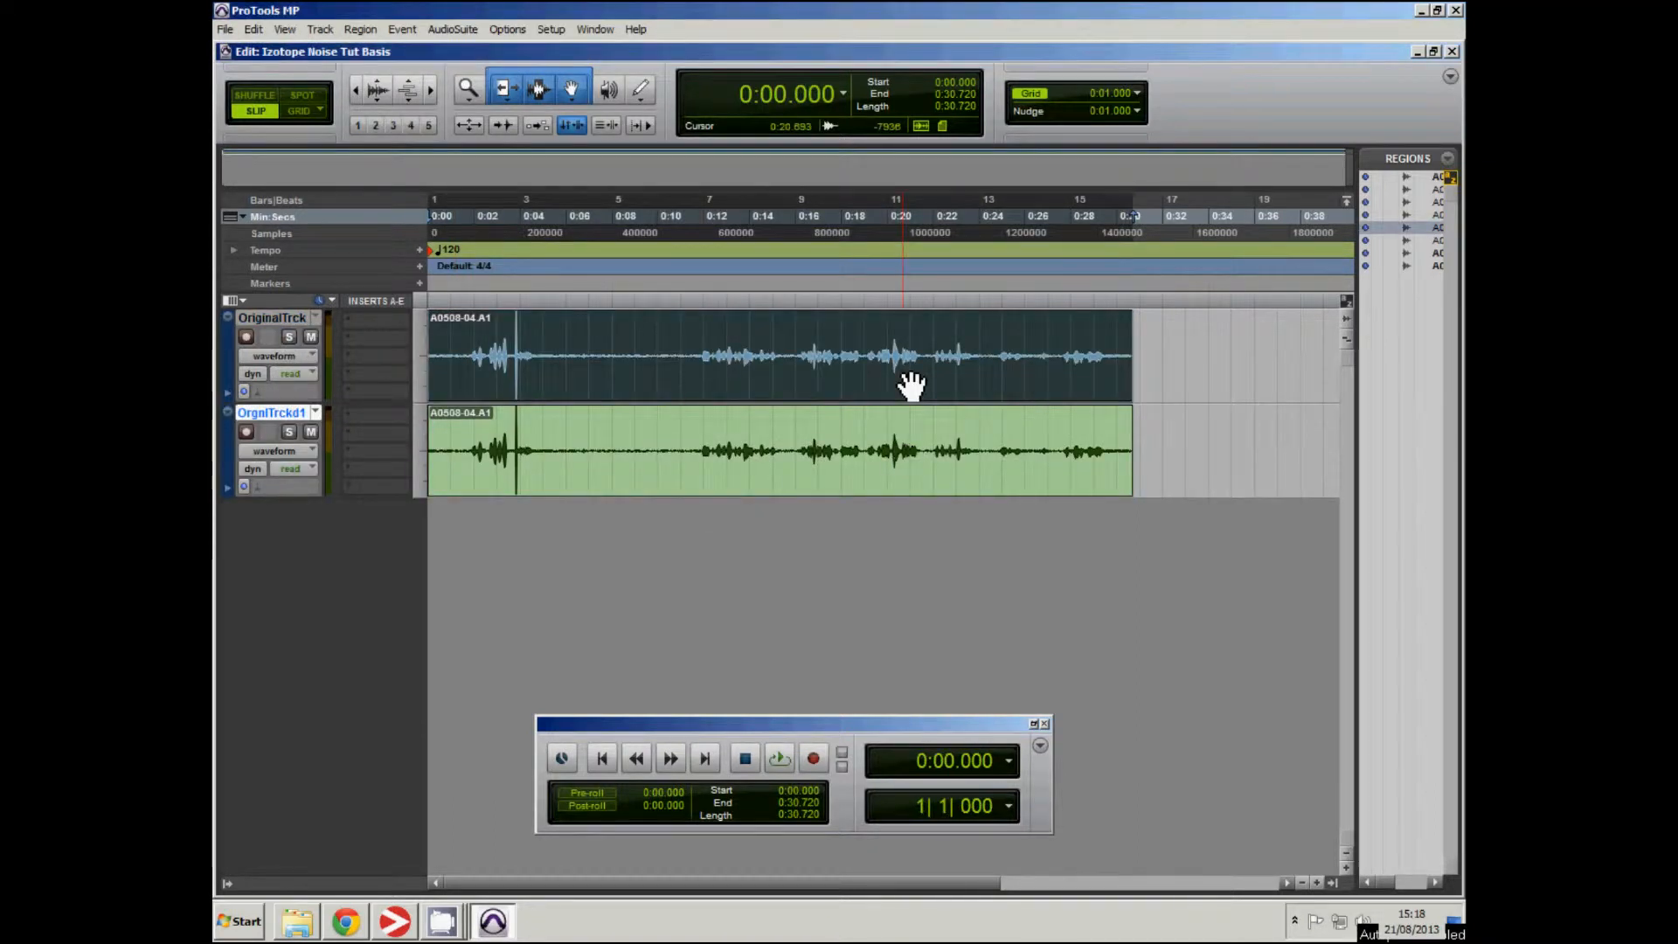
{"action": "left_click", "coordinate": [738, 399]}
{"action": "left_click", "coordinate": [570, 349]}
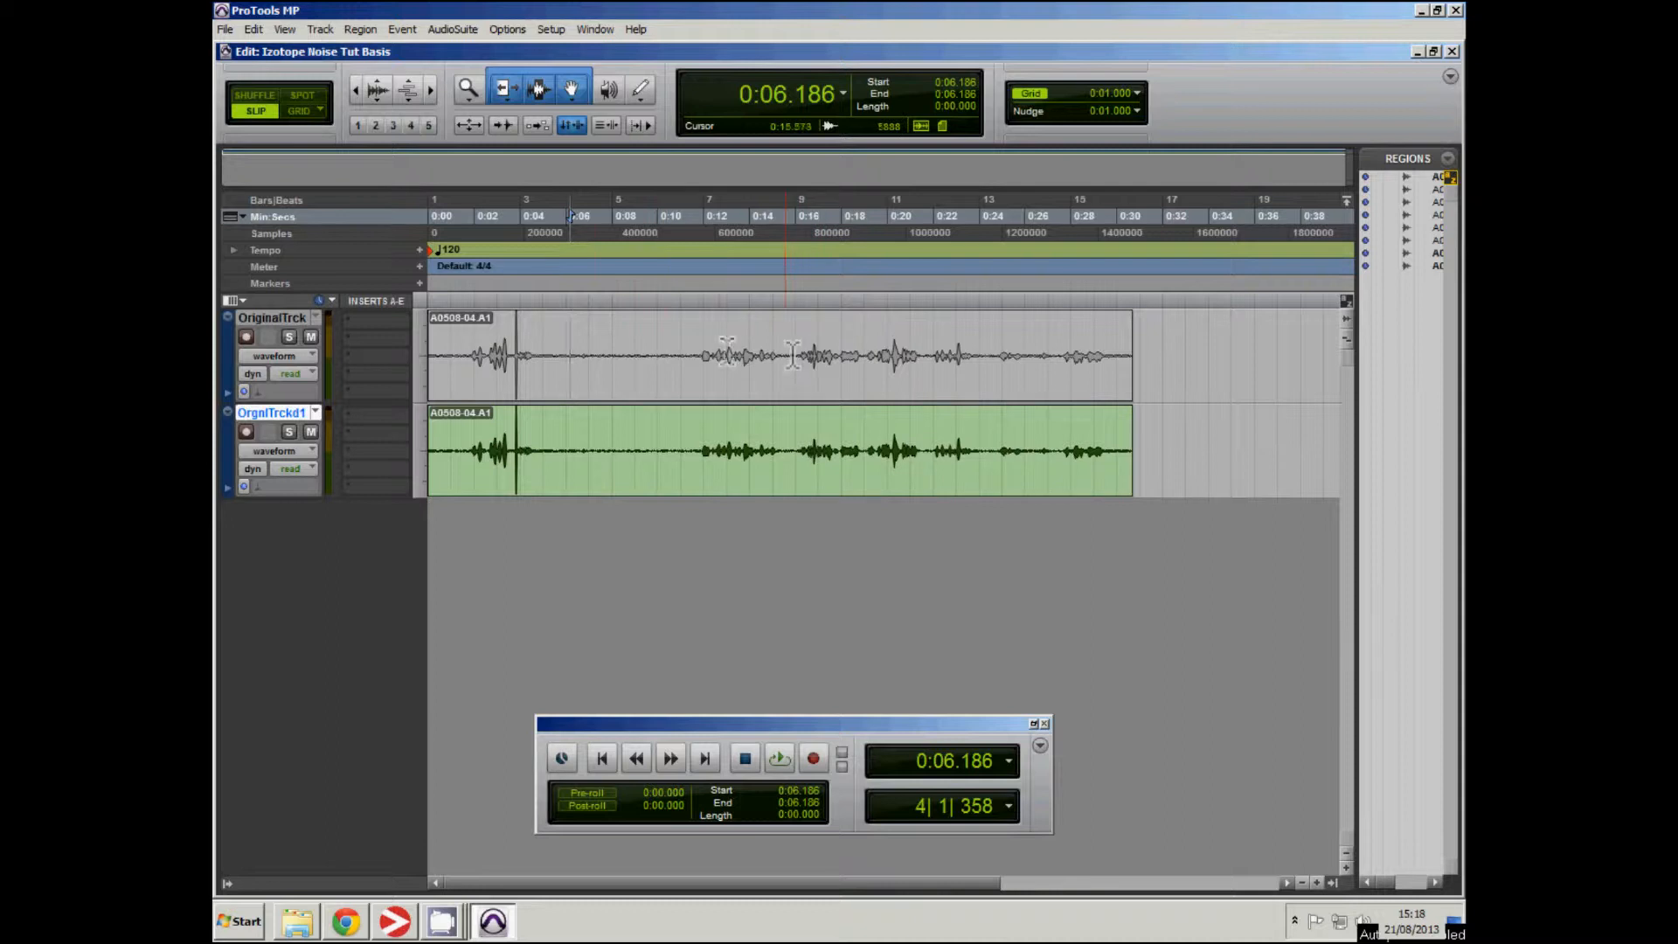
Listen to the duplicated track from about 6.6 s.
{"action": "left_click", "coordinate": [581, 444]}
{"action": "key", "text": "space"}
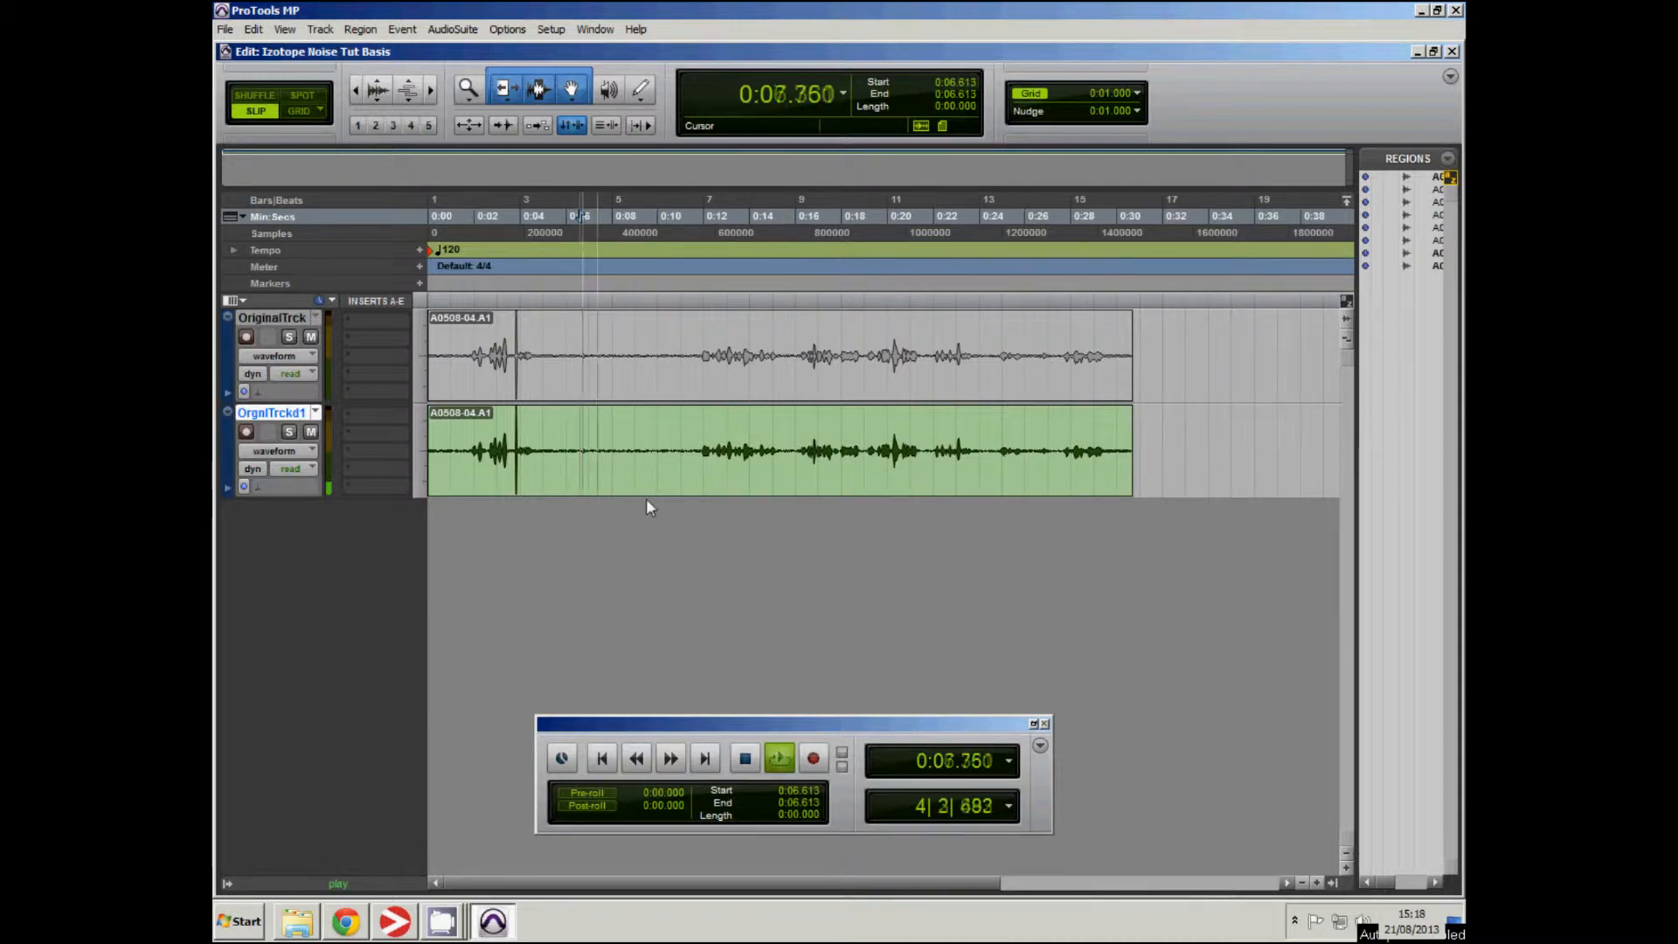
{"action": "key", "text": "space"}
Open the iZotope RX 2 Denoiser as an AudioSuite process and place its window clear of the waveform's beginning.
{"action": "left_click", "coordinate": [454, 29]}
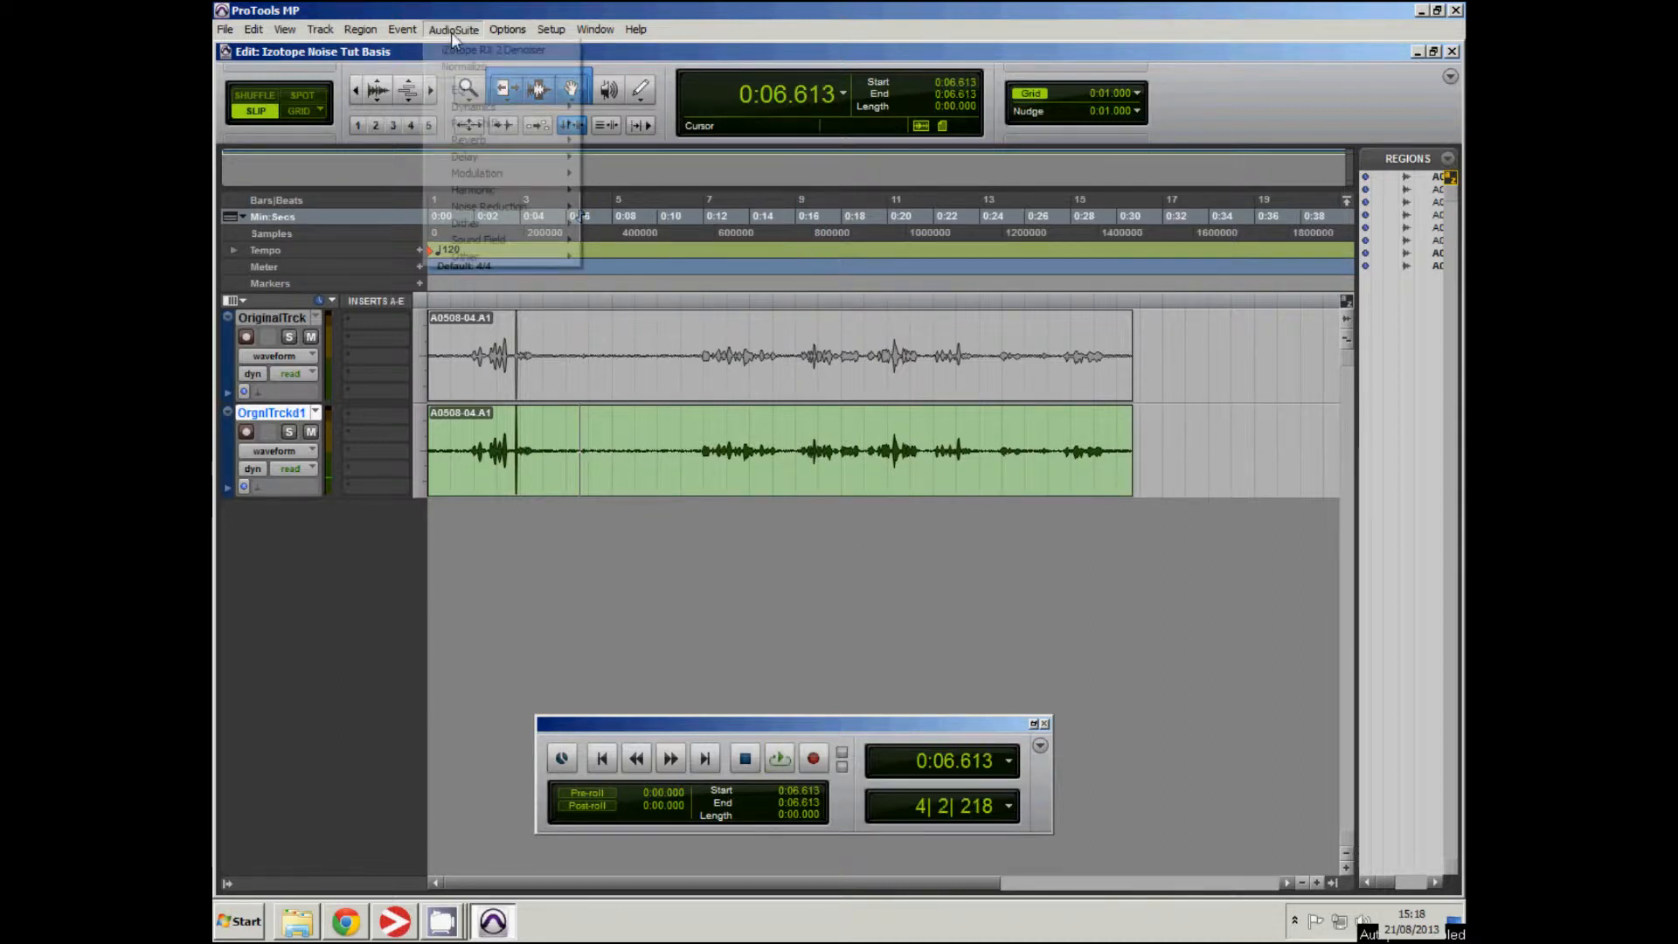
{"action": "mouse_move", "coordinate": [524, 206]}
{"action": "left_click", "coordinate": [700, 257]}
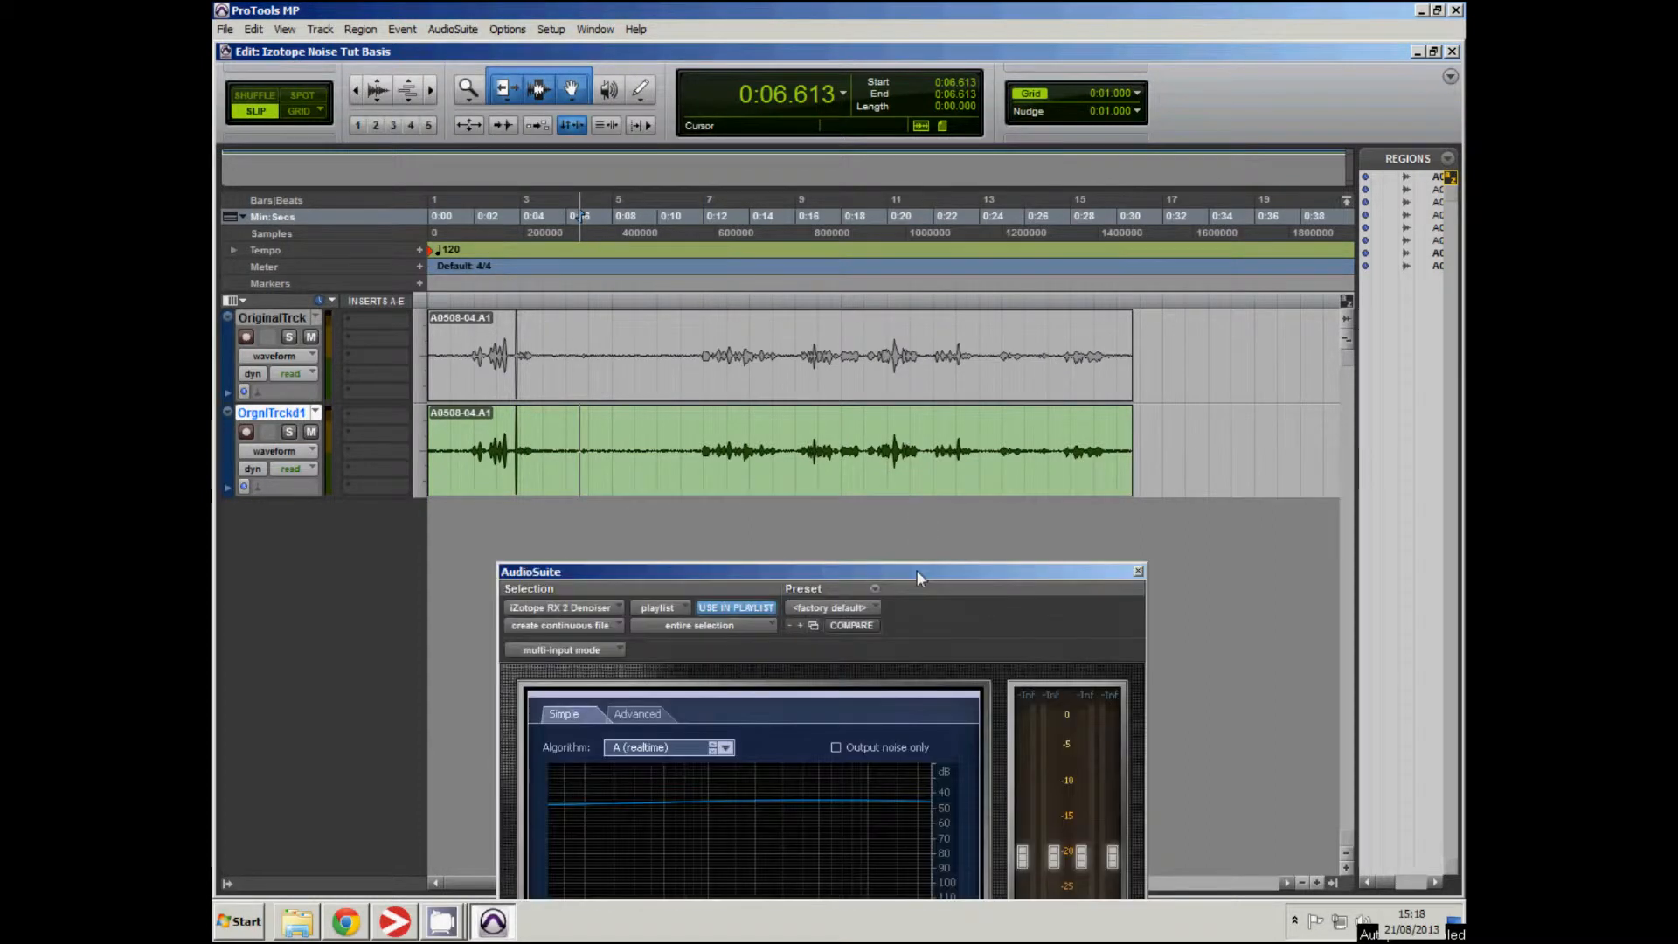
{"action": "left_click_drag", "start_coordinate": [916, 570], "coordinate": [1175, 93]}
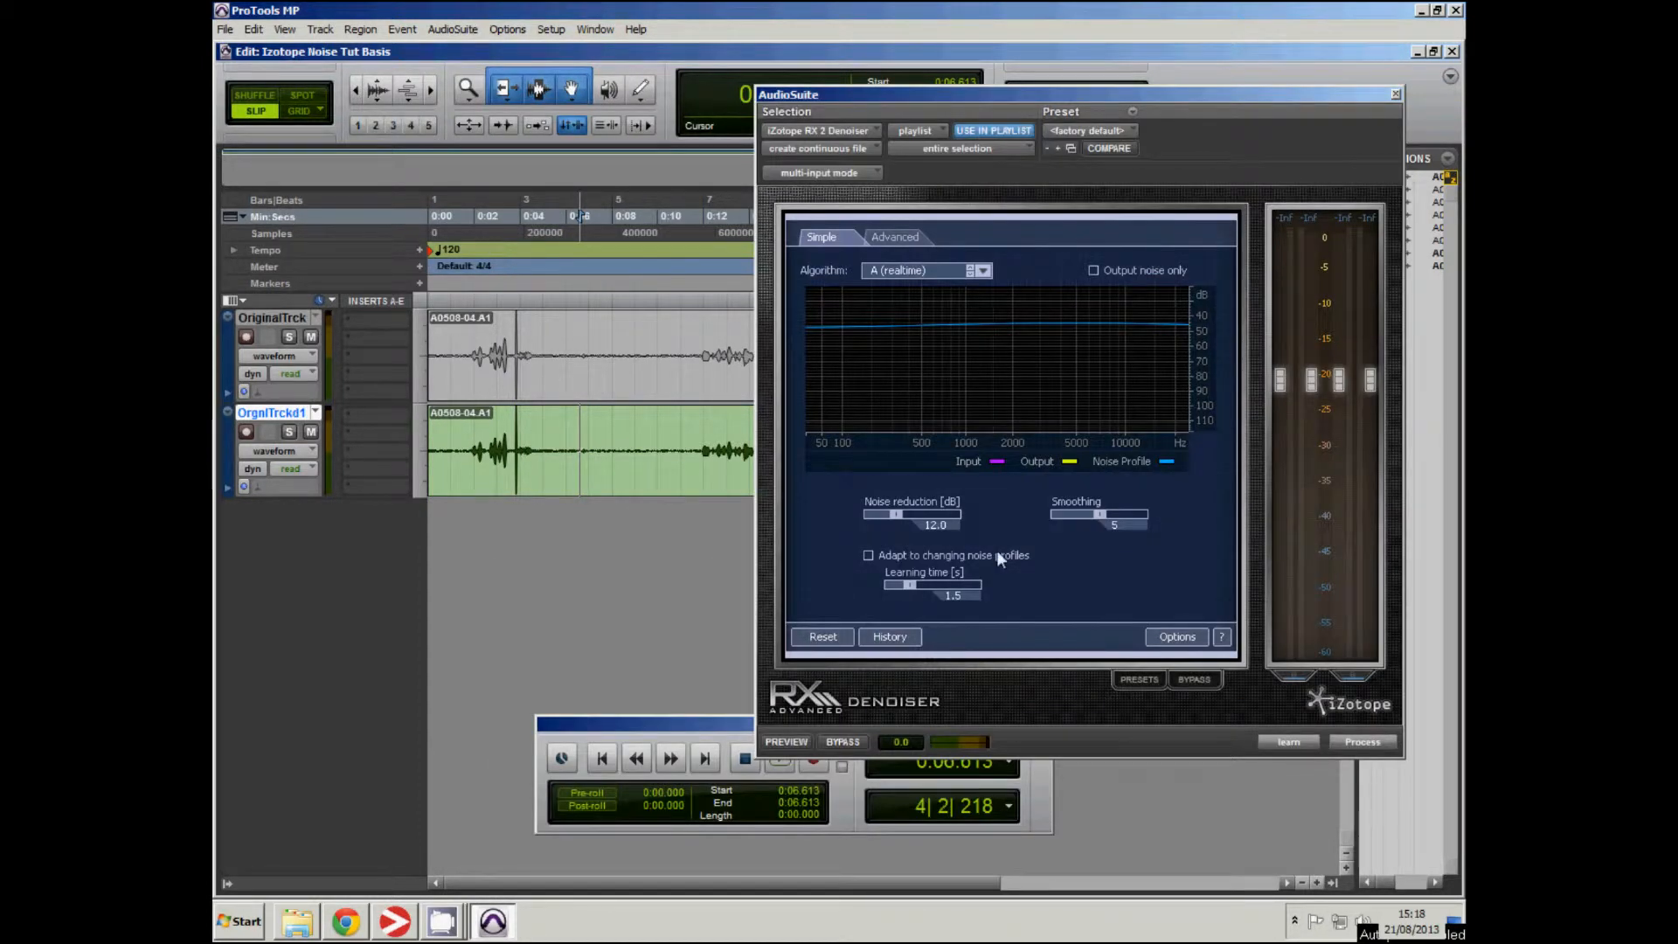
Listen to the duplicate from about 4.4 s, and audition its quiet passage from about 6.8 s to 11.4 s as a selection.
{"action": "left_click", "coordinate": [532, 449]}
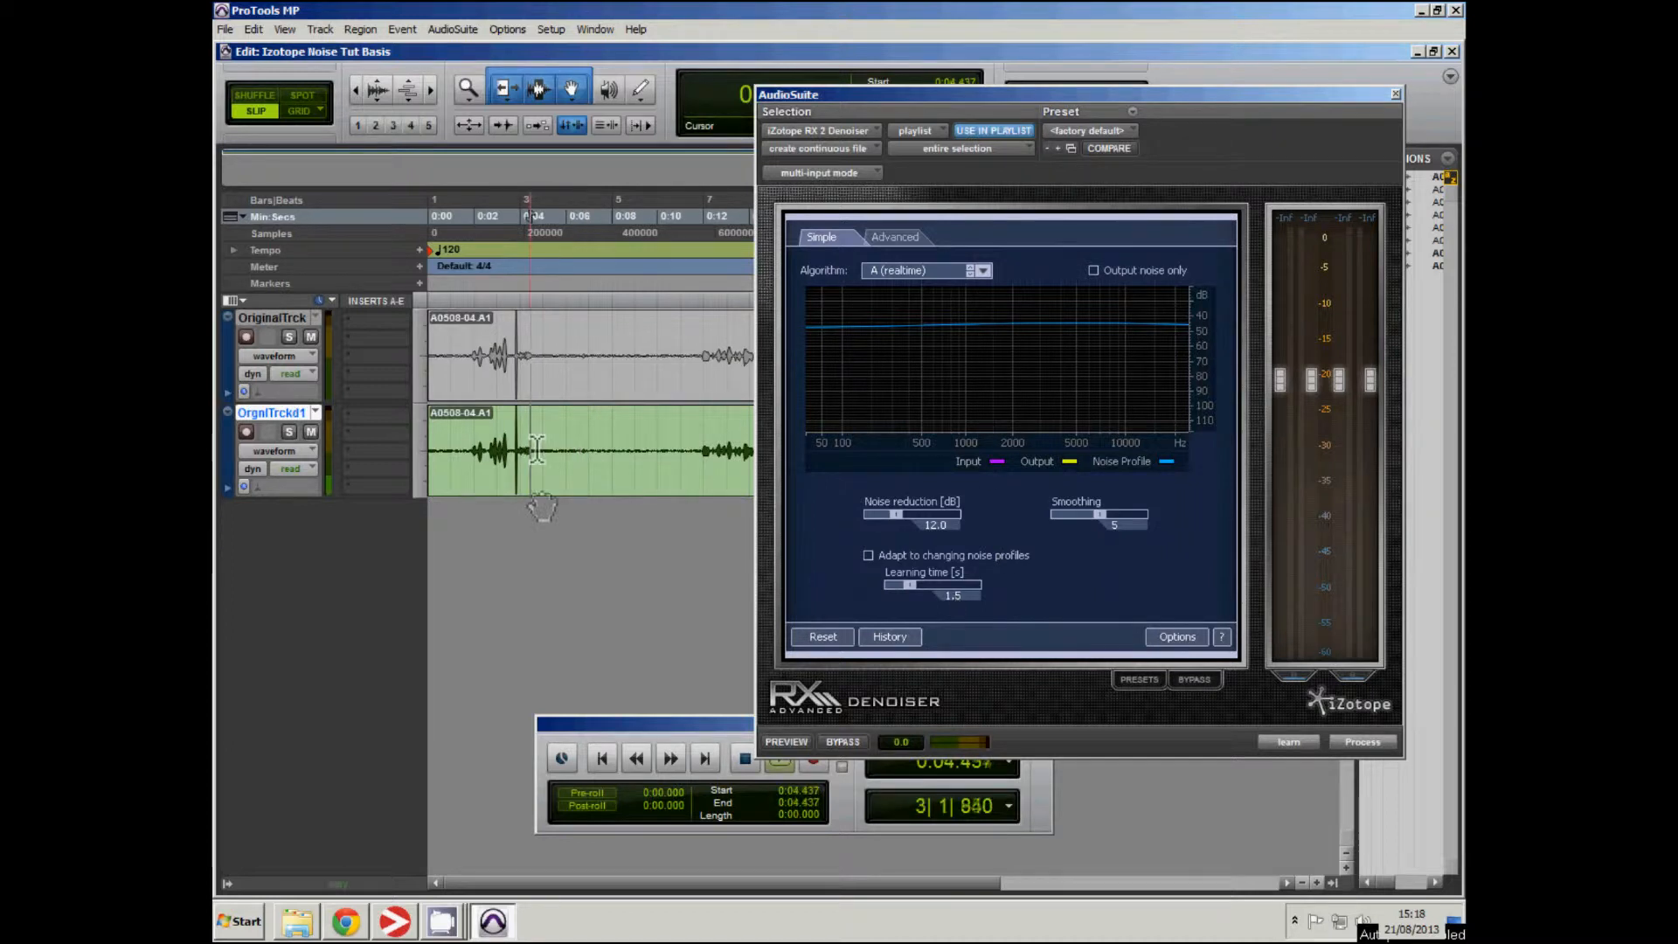
{"action": "key", "text": "space"}
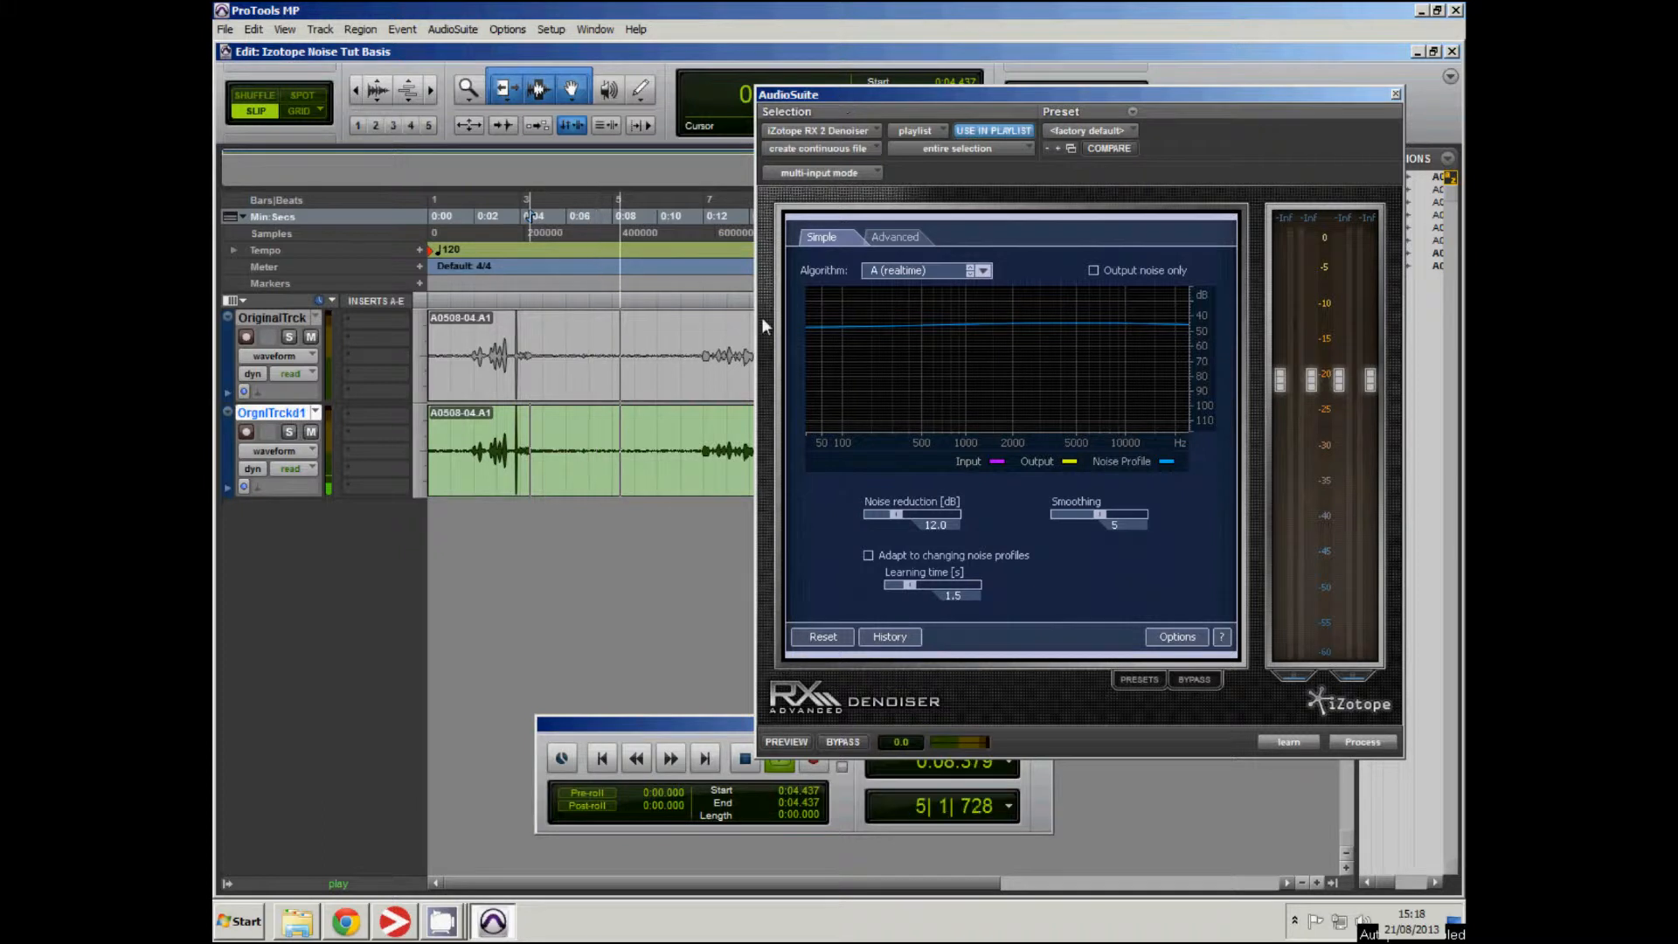
{"action": "key", "text": "space"}
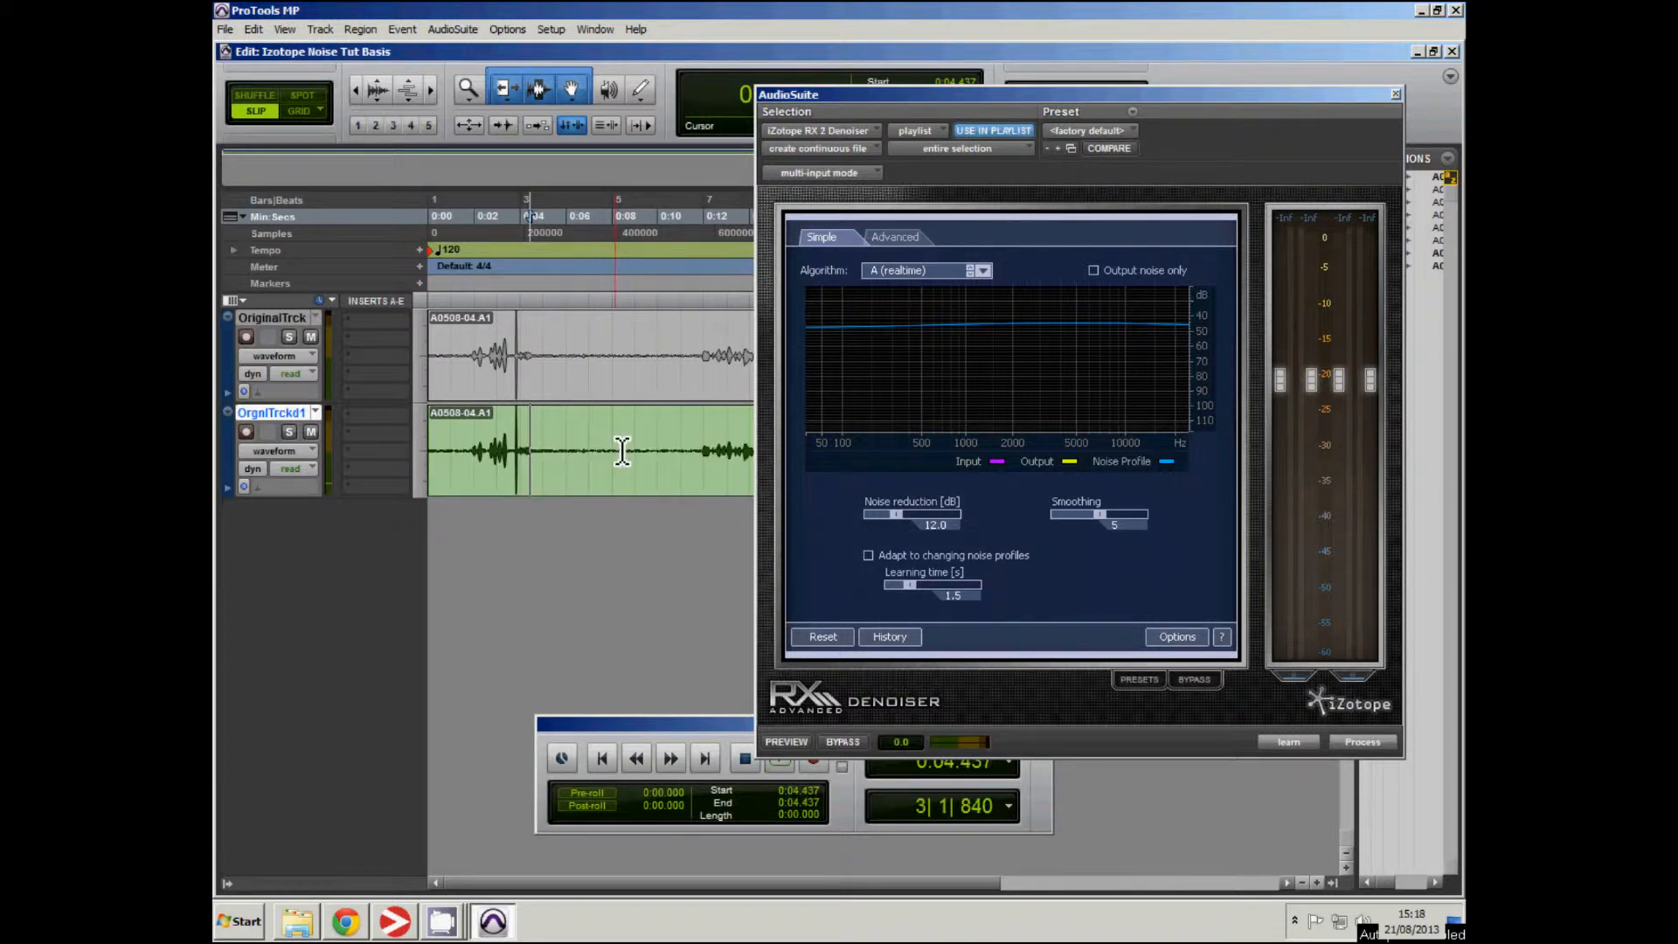
{"action": "left_click_drag", "start_coordinate": [689, 450], "coordinate": [591, 443]}
{"action": "key", "text": "space"}
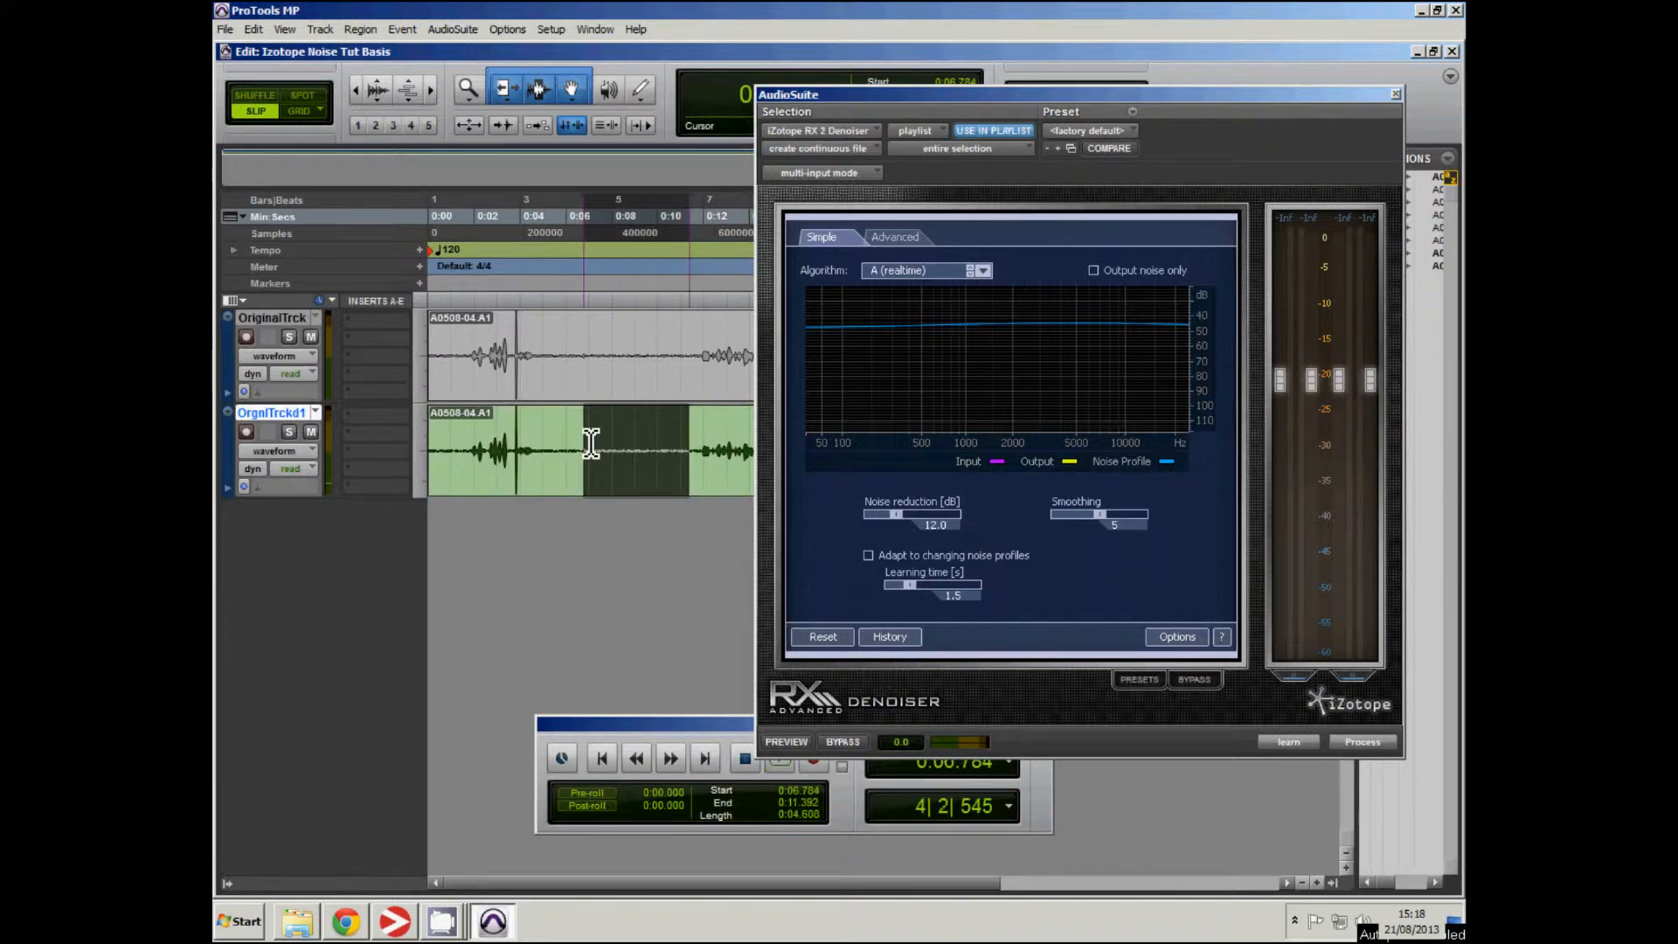
{"action": "left_click_drag", "start_coordinate": [913, 97], "coordinate": [1031, 627]}
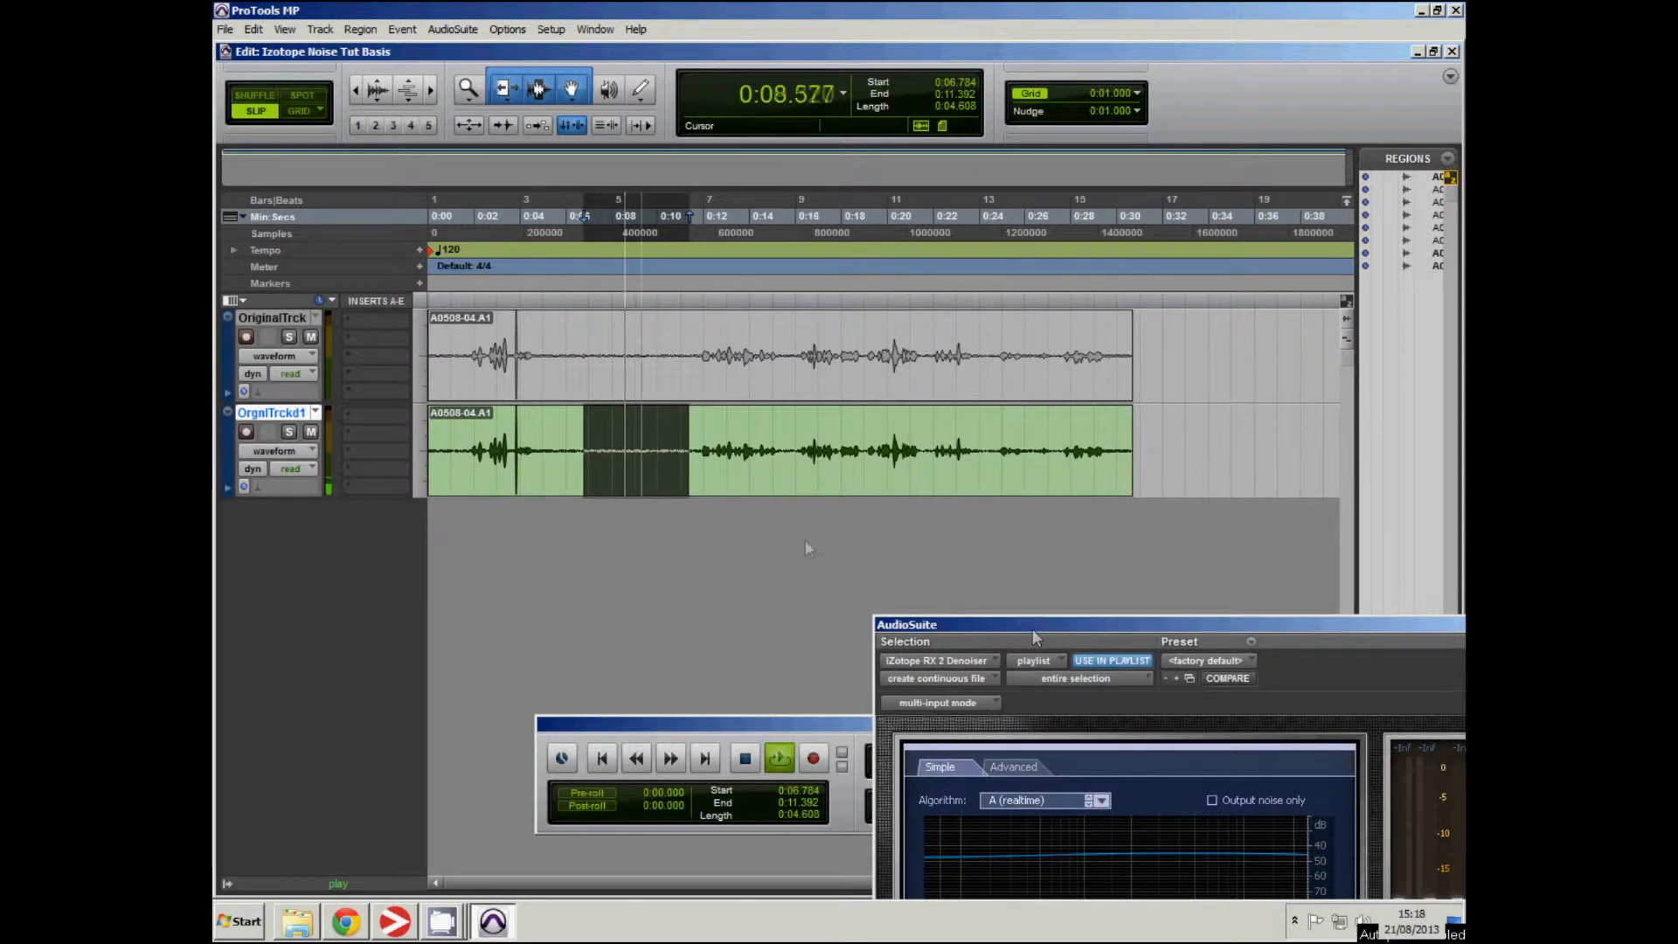
{"action": "key", "text": "space"}
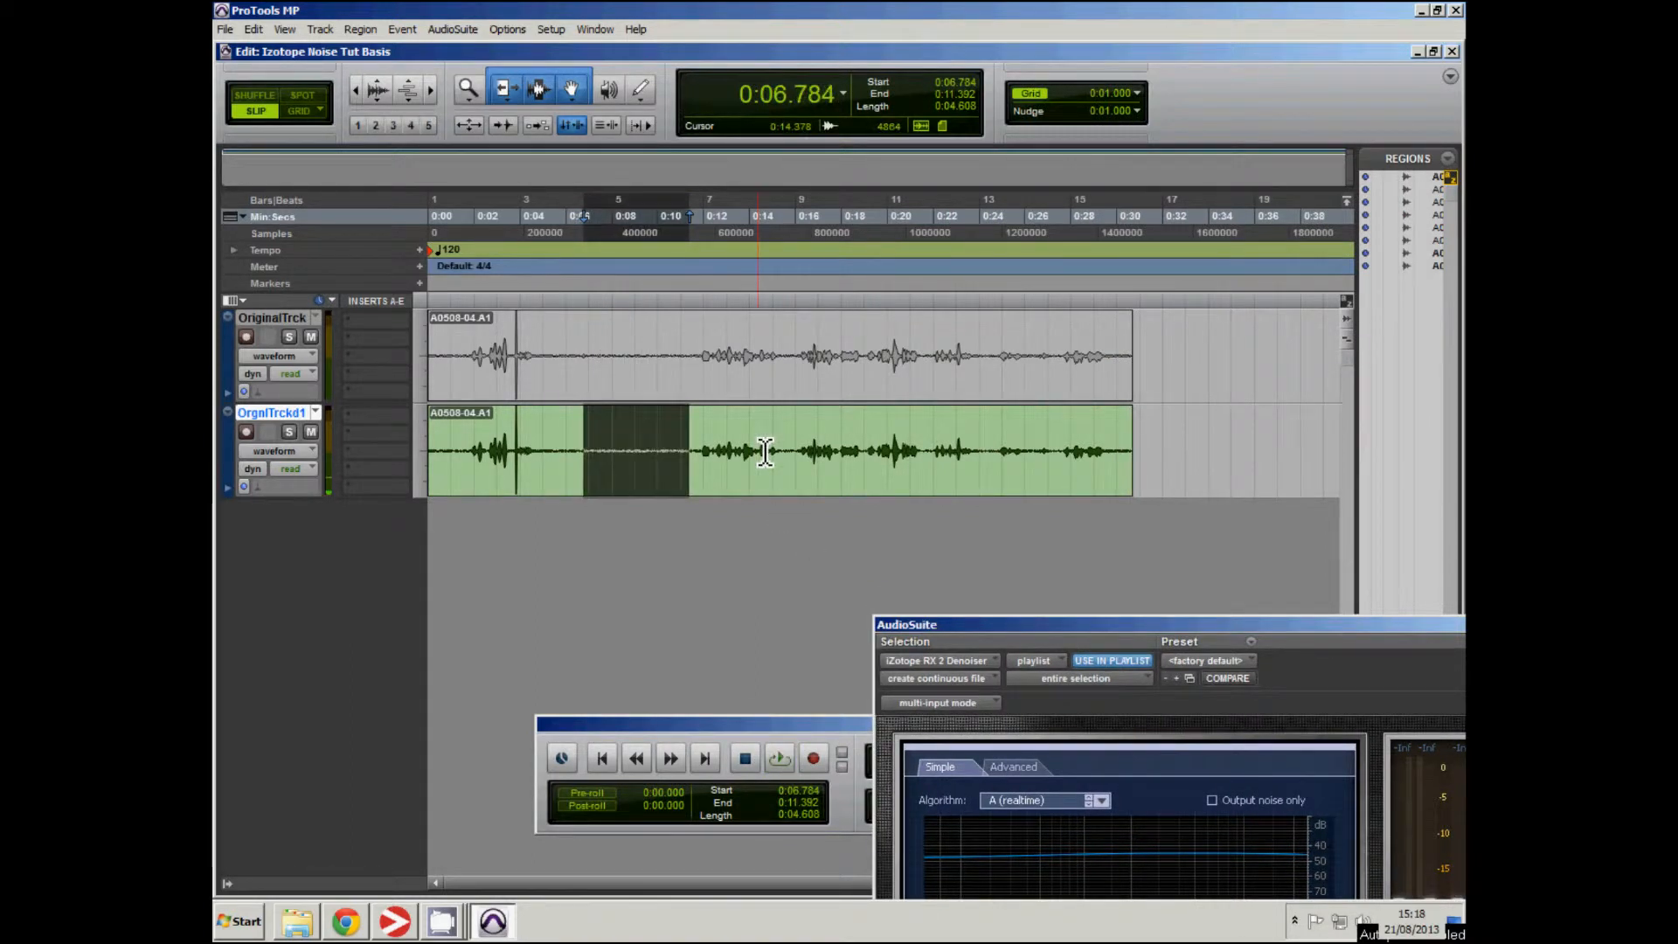
Audition several short gaps between the spoken phrases on the duplicated track, between about 15 s and 21 s.
{"action": "left_click", "coordinate": [783, 455]}
{"action": "key", "text": "space"}
{"action": "key", "text": "space"}
{"action": "left_click_drag", "start_coordinate": [788, 456], "coordinate": [806, 457]}
{"action": "key", "text": "space"}
{"action": "key", "text": "space"}
{"action": "left_click", "coordinate": [853, 435]}
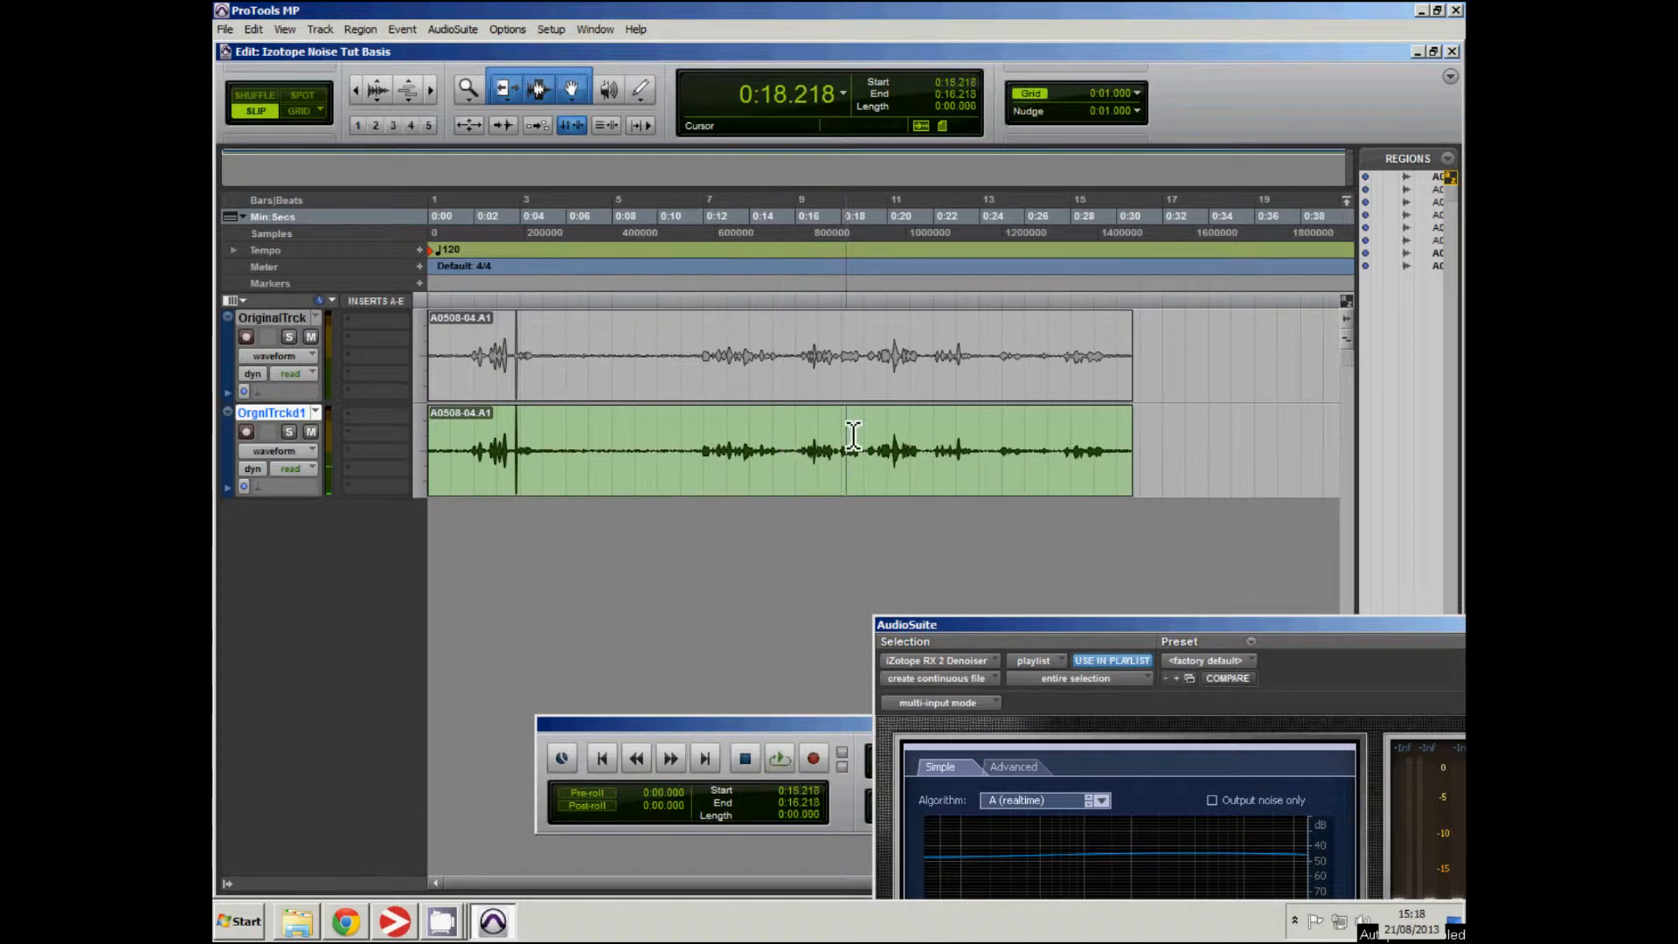
{"action": "left_click_drag", "start_coordinate": [927, 454], "coordinate": [941, 494]}
{"action": "key", "text": "space"}
{"action": "left_click", "coordinate": [913, 447]}
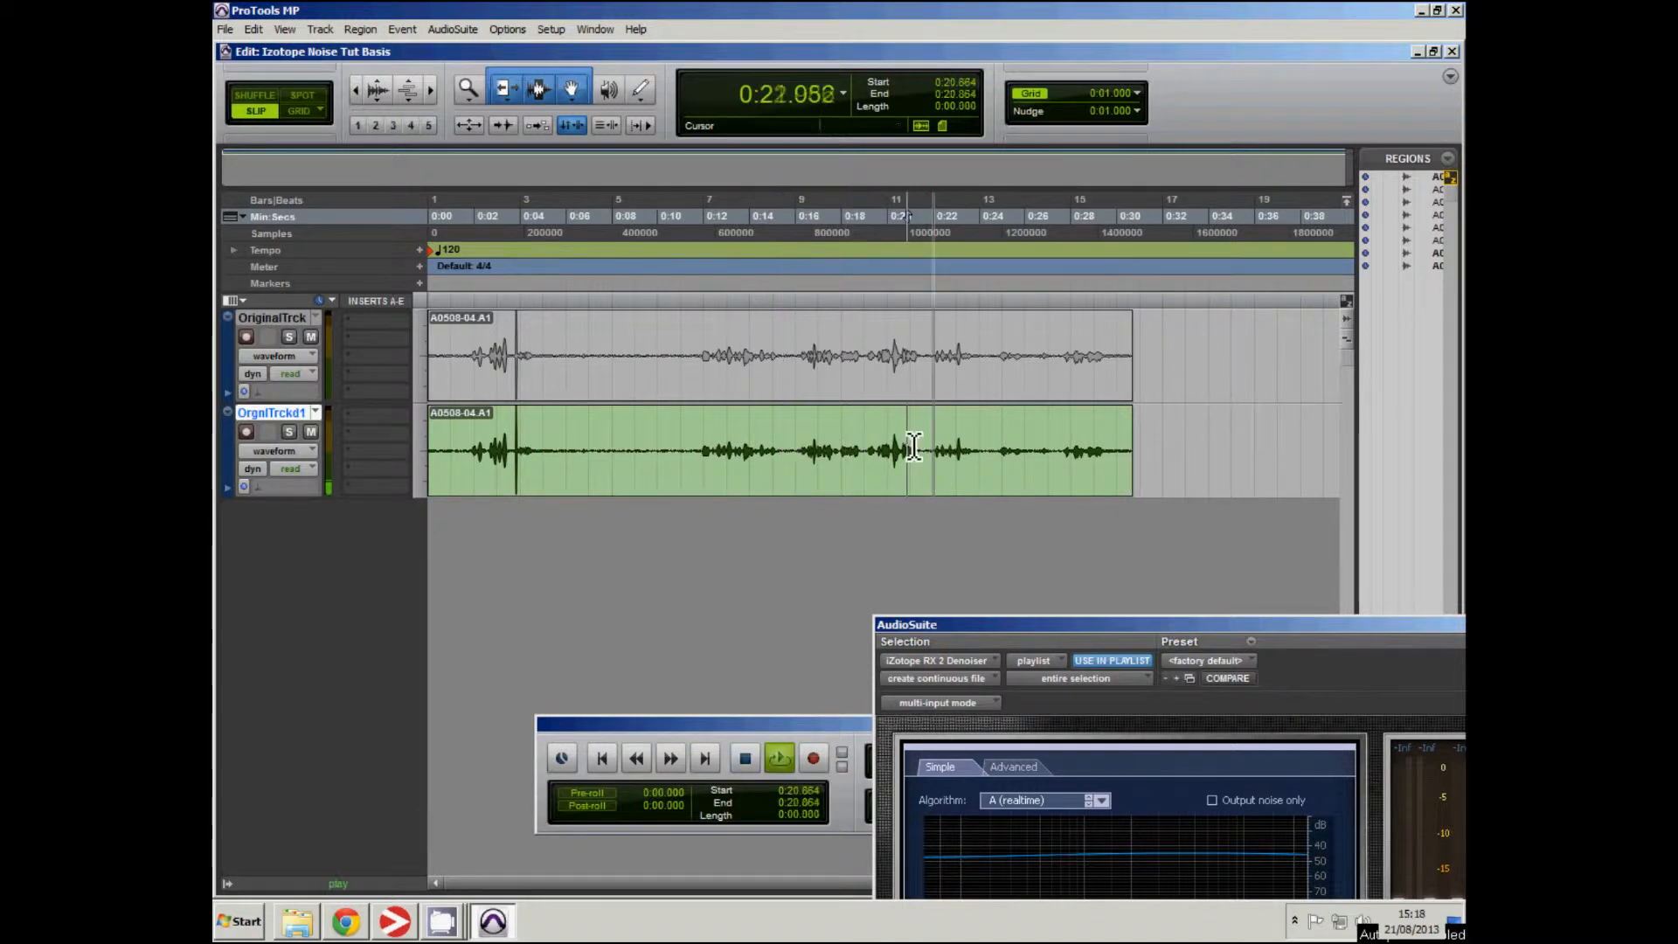
{"action": "key", "text": "space"}
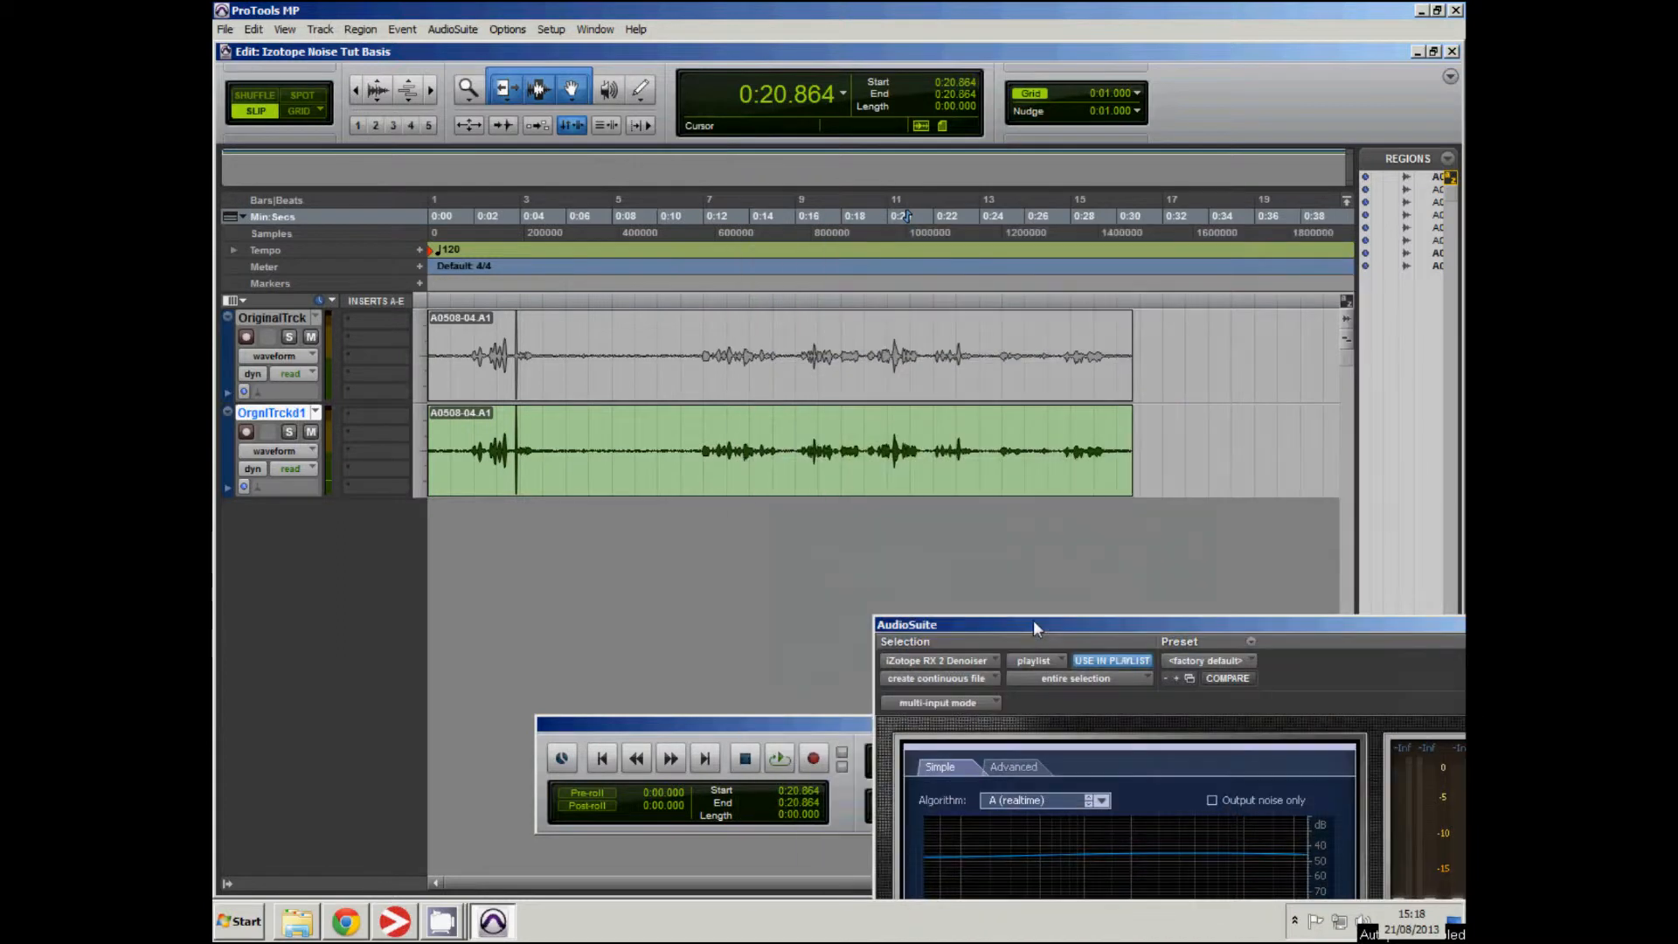
Select the noise-only passage from about 8.6 s to 11.6 s on the duplicate and have the Denoiser learn its noise profile.
{"action": "left_click_drag", "start_coordinate": [1033, 620], "coordinate": [896, 156]}
{"action": "left_click_drag", "start_coordinate": [596, 450], "coordinate": [694, 452]}
{"action": "key", "text": "space"}
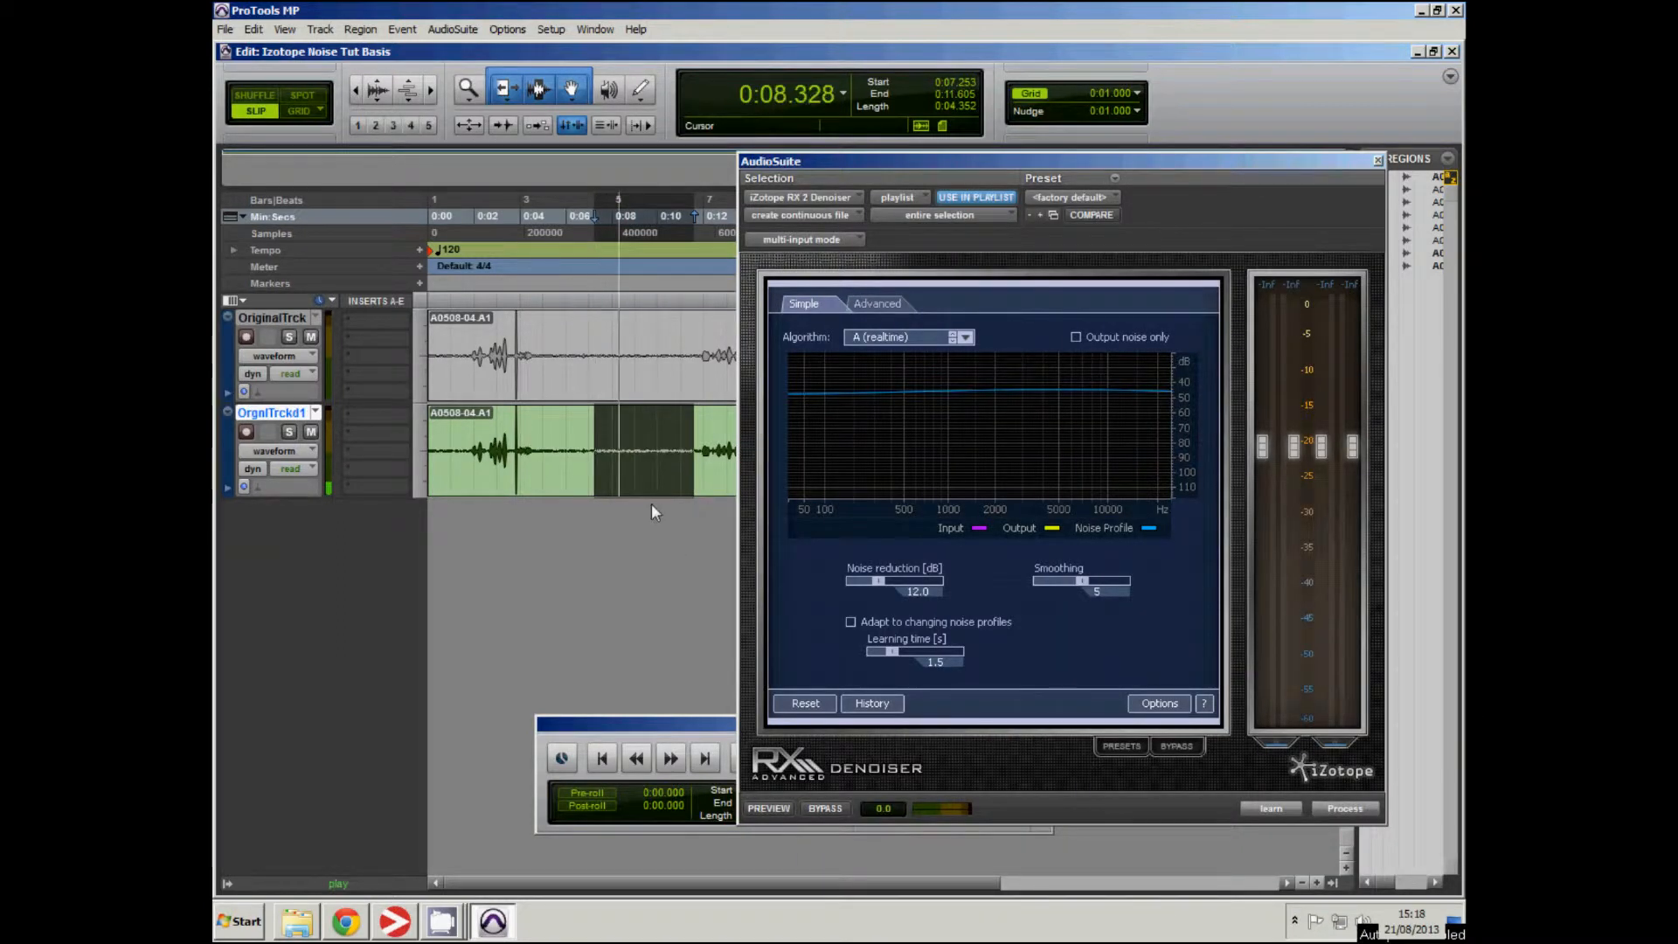
{"action": "left_click", "coordinate": [627, 448], "text": "shift"}
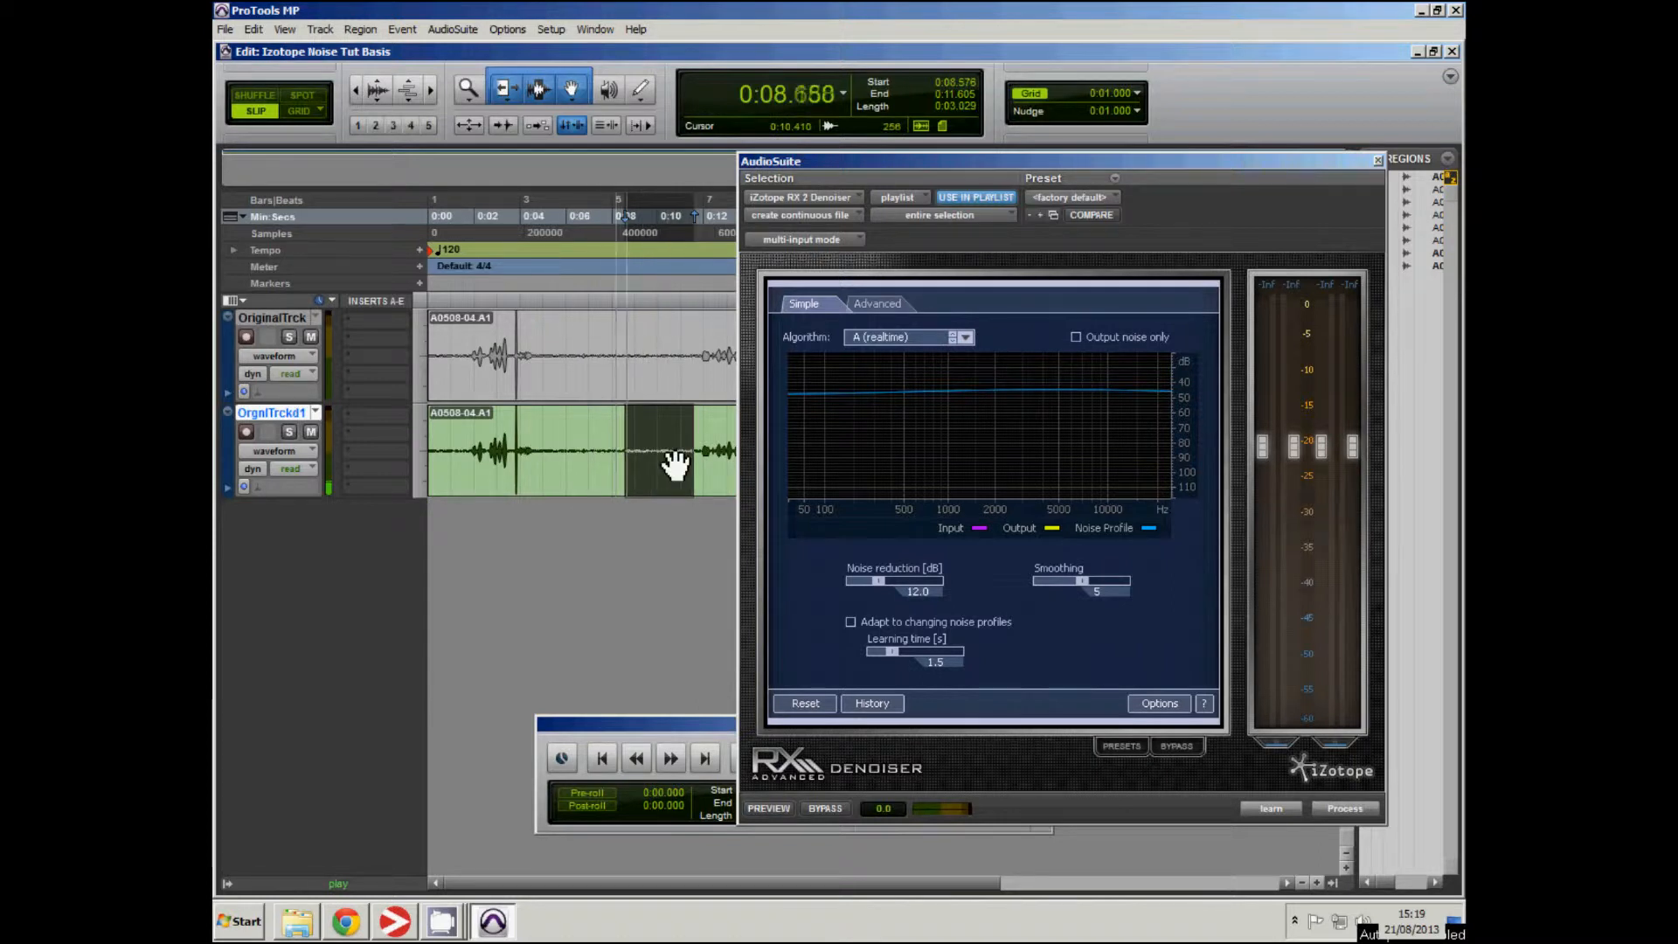
{"action": "key", "text": "space"}
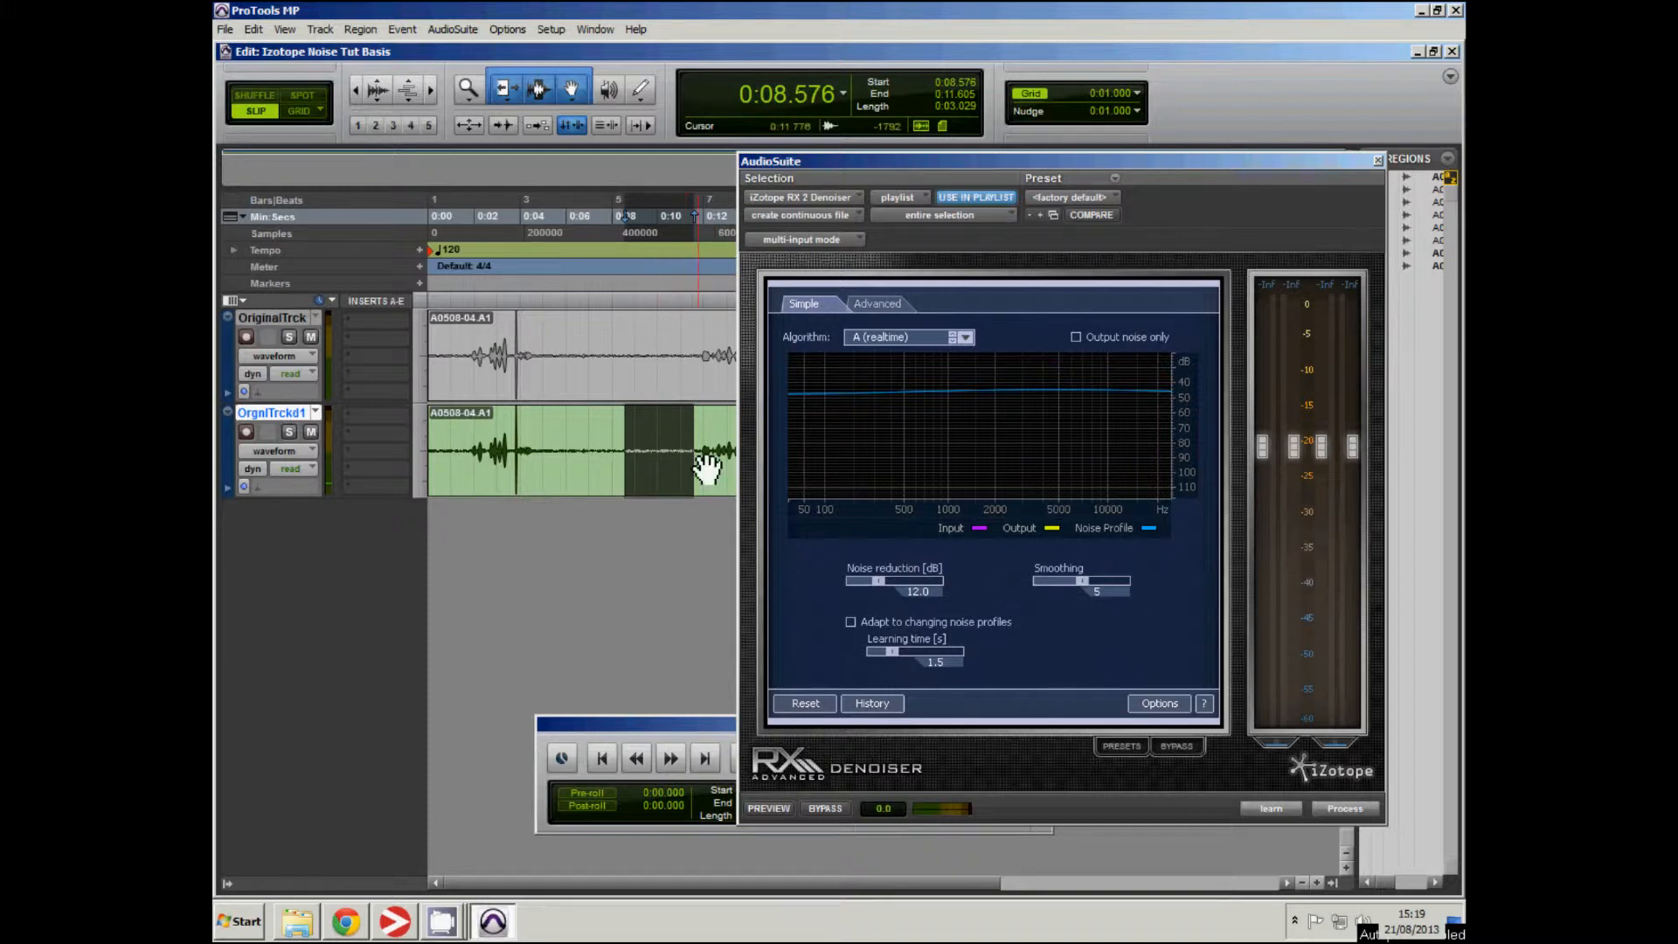
{"action": "left_click", "coordinate": [1255, 808]}
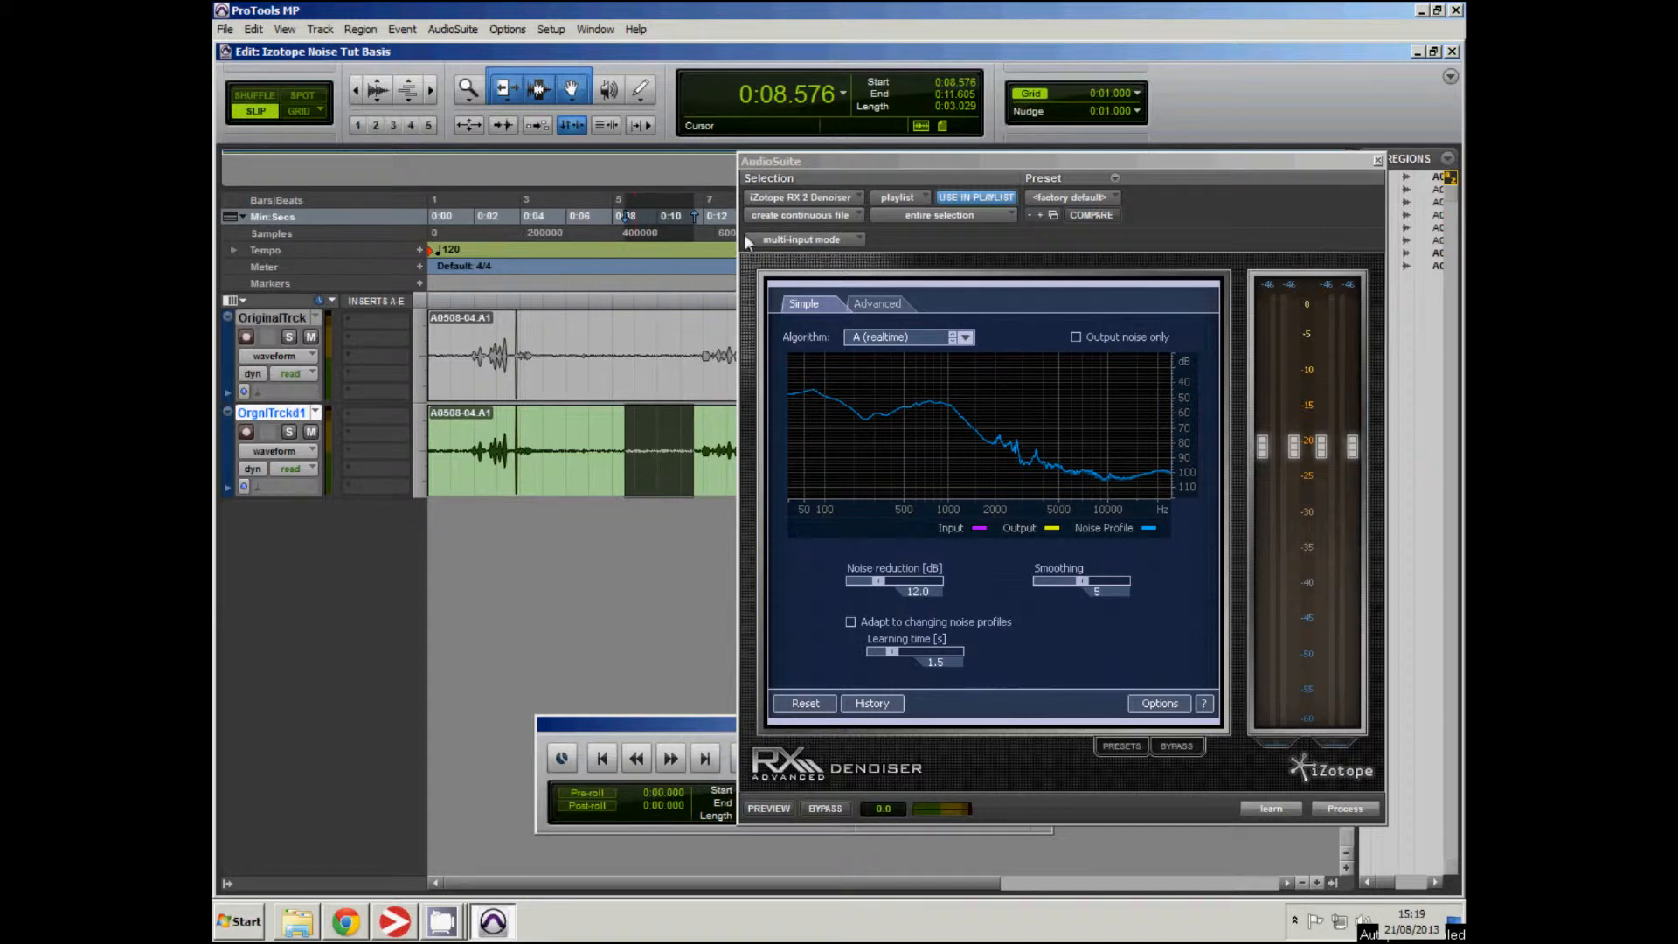
Select the speech from about 11.8 s to 16.1 s on the duplicate and start previewing the denoised result.
{"action": "left_click_drag", "start_coordinate": [780, 160], "coordinate": [929, 158]}
{"action": "left_click_drag", "start_coordinate": [698, 439], "coordinate": [797, 437]}
{"action": "left_click_drag", "start_coordinate": [990, 165], "coordinate": [756, 153]}
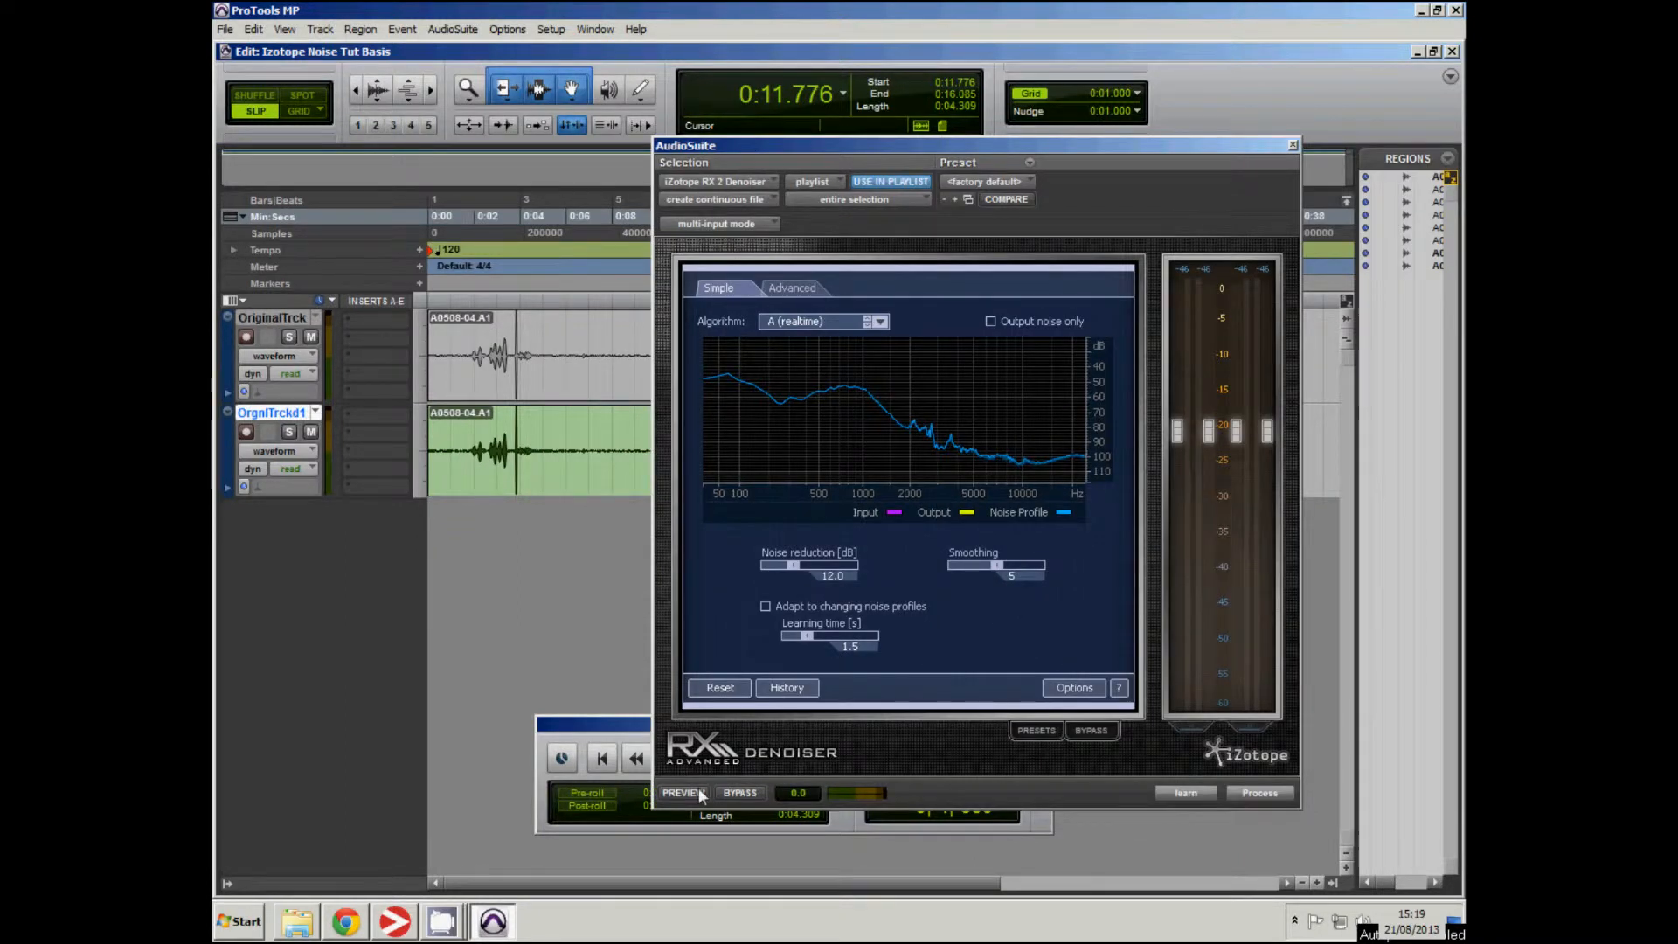
{"action": "left_click_drag", "start_coordinate": [820, 154], "coordinate": [945, 186]}
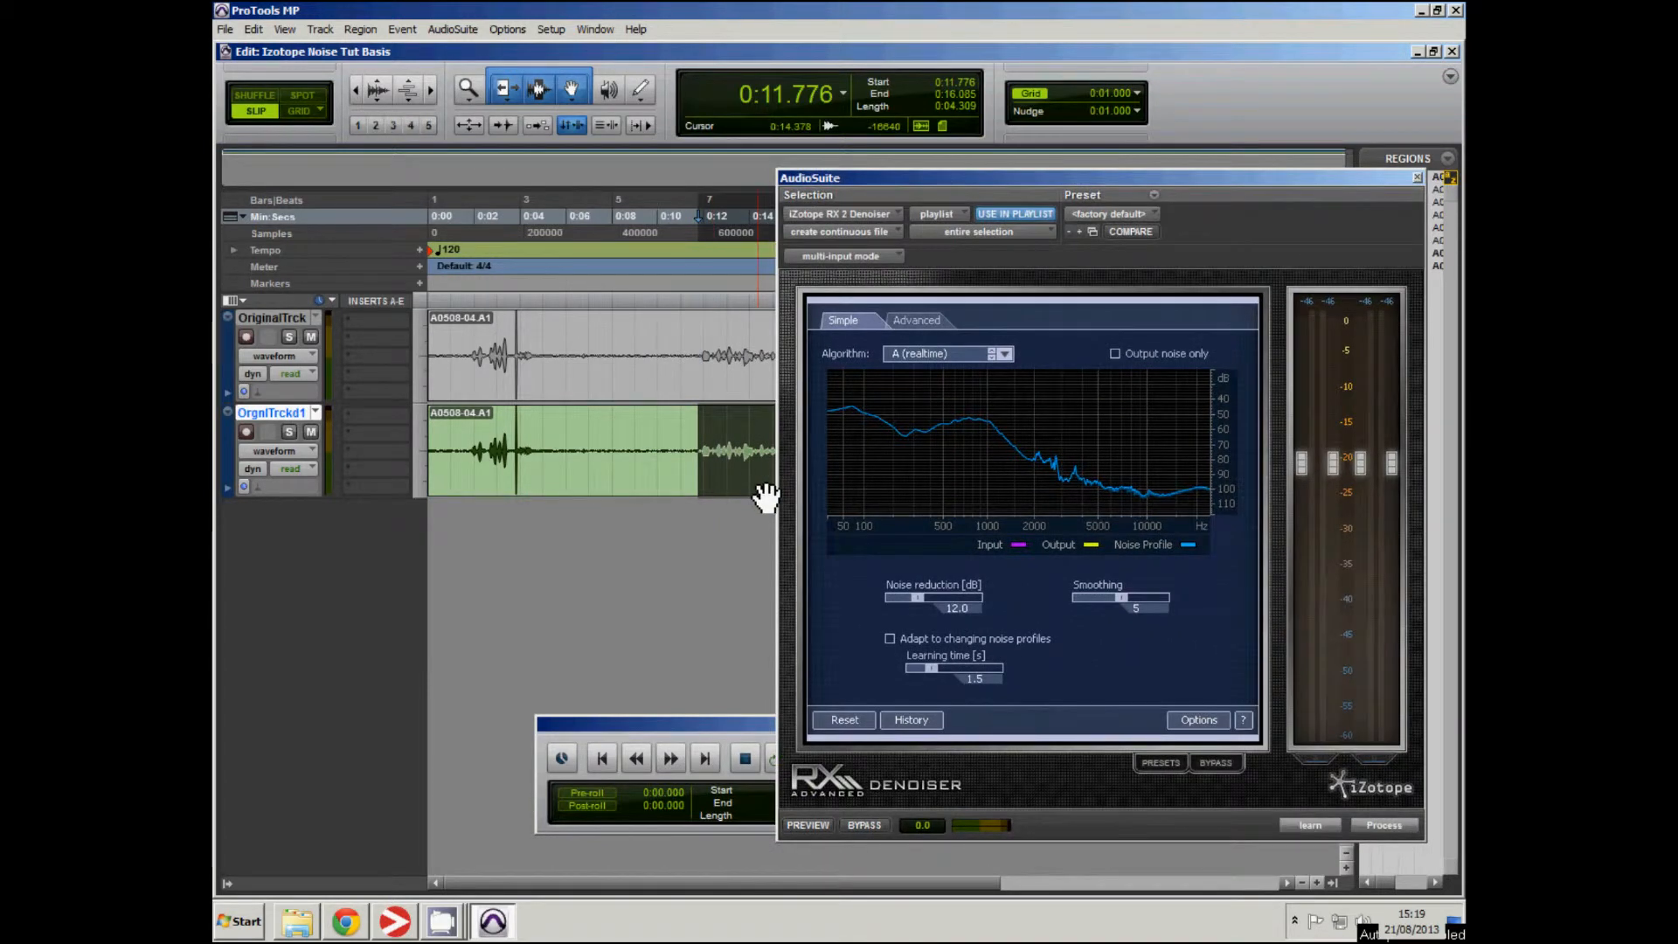
{"action": "left_click", "coordinate": [808, 826]}
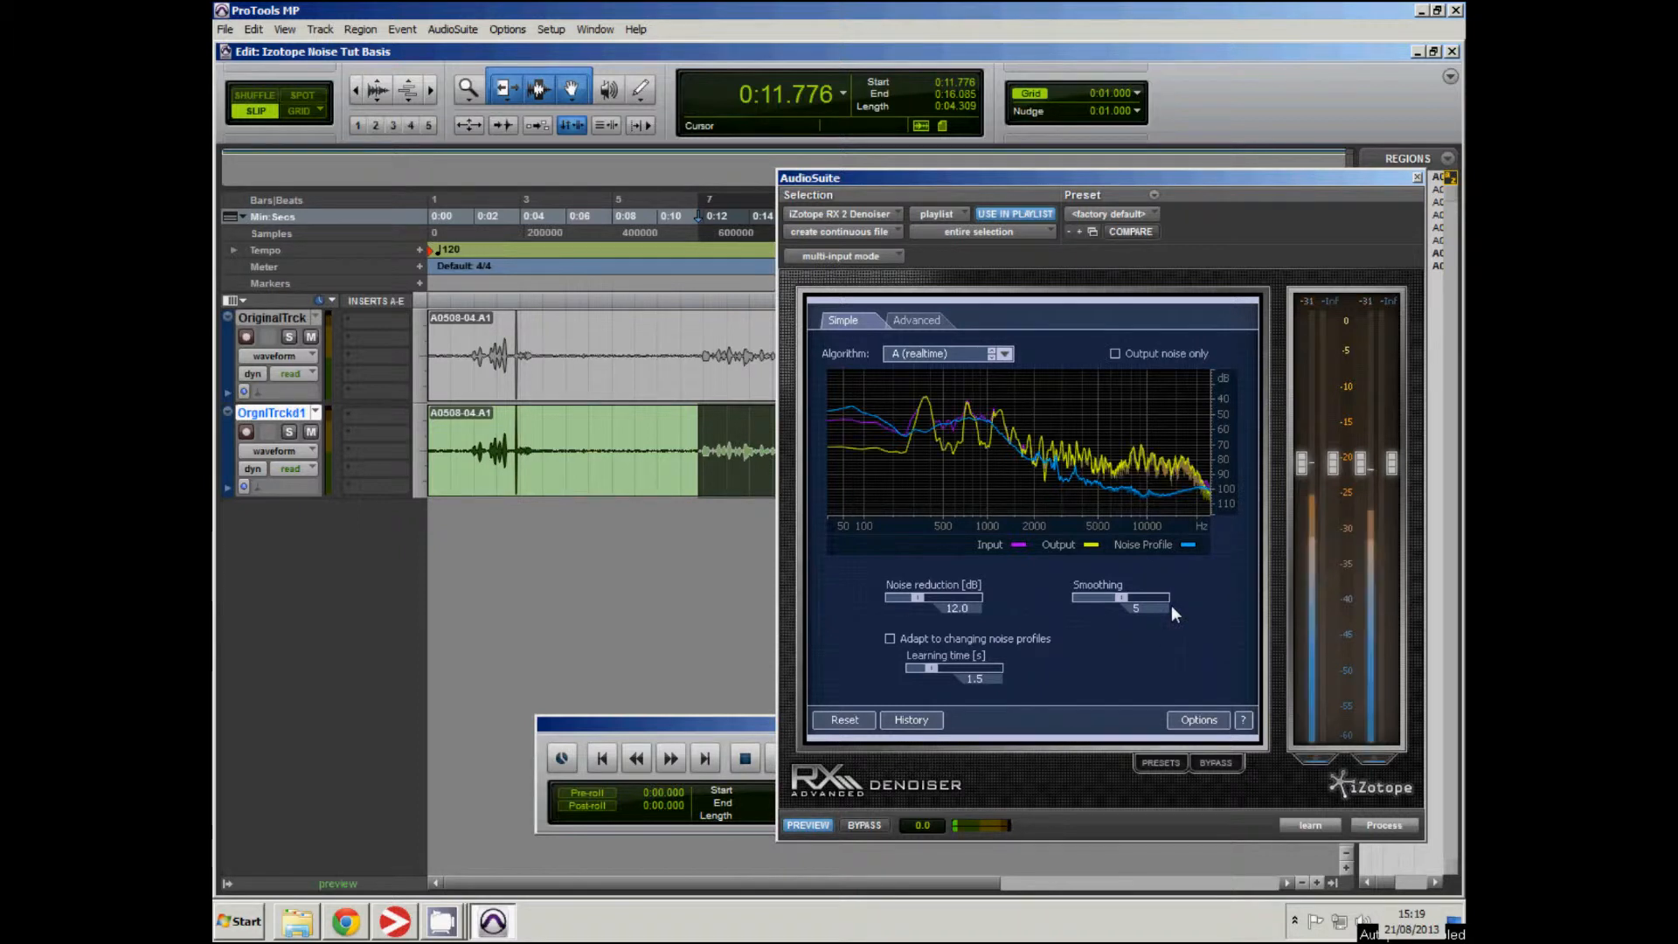
Try noise reduction at 17.4, 24.5 and 18.4 dB during the preview, and try smoothing at 10 before restoring it to 5.
{"action": "left_click_drag", "start_coordinate": [1159, 176], "coordinate": [1108, 166]}
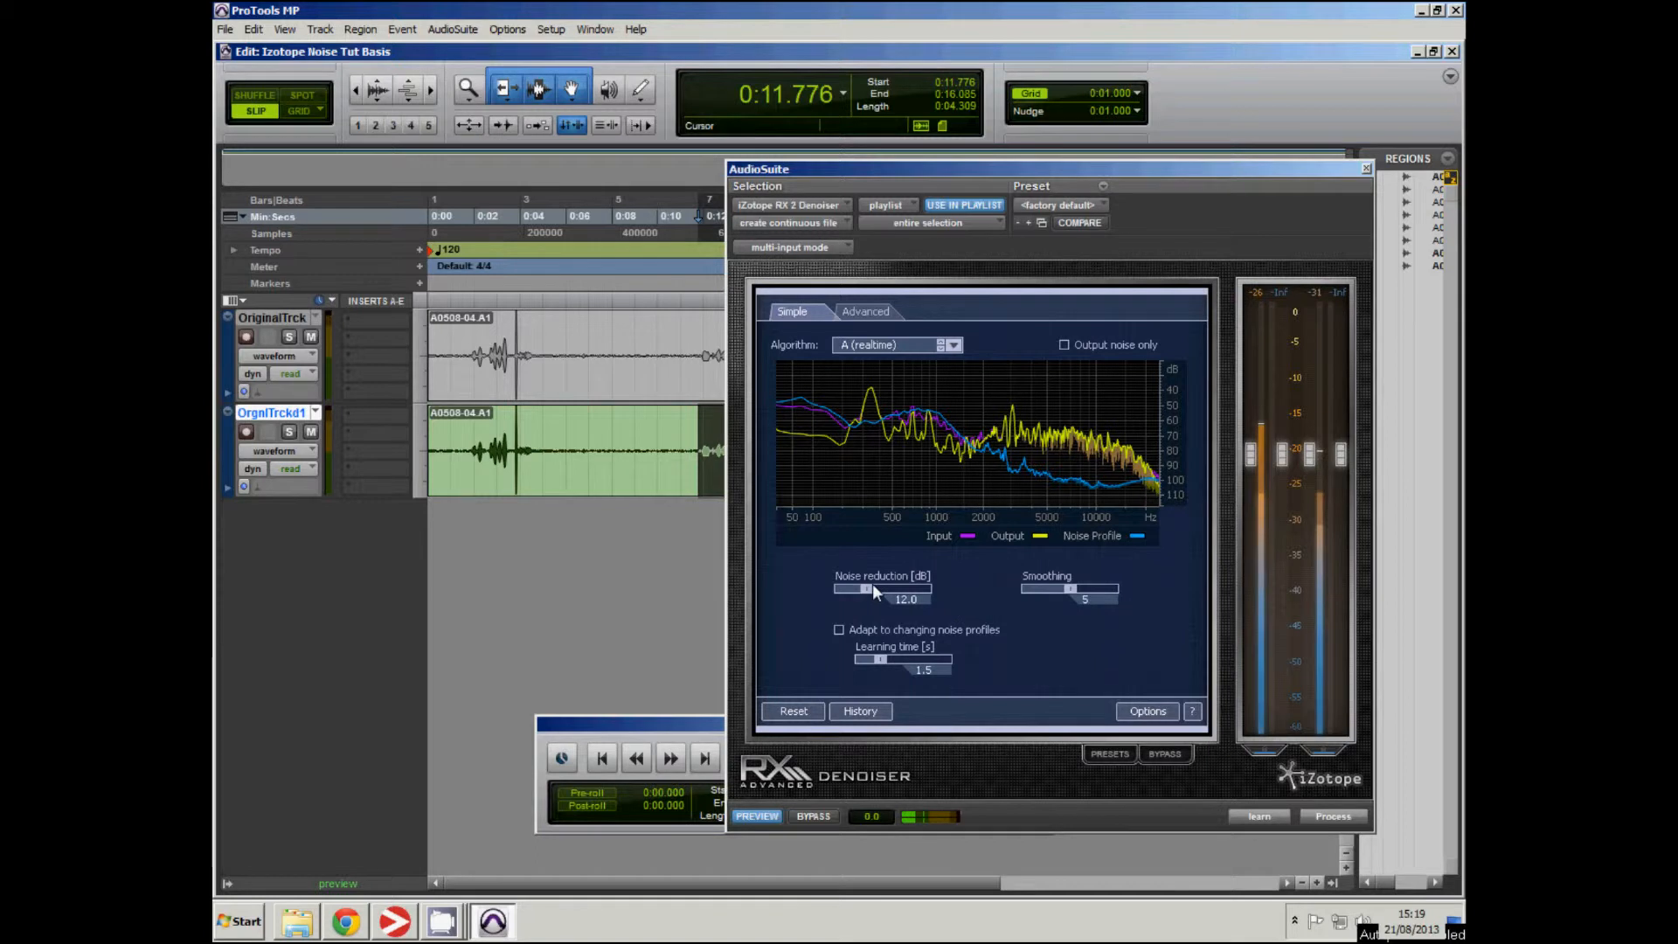
{"action": "left_click_drag", "start_coordinate": [874, 588], "coordinate": [879, 589]}
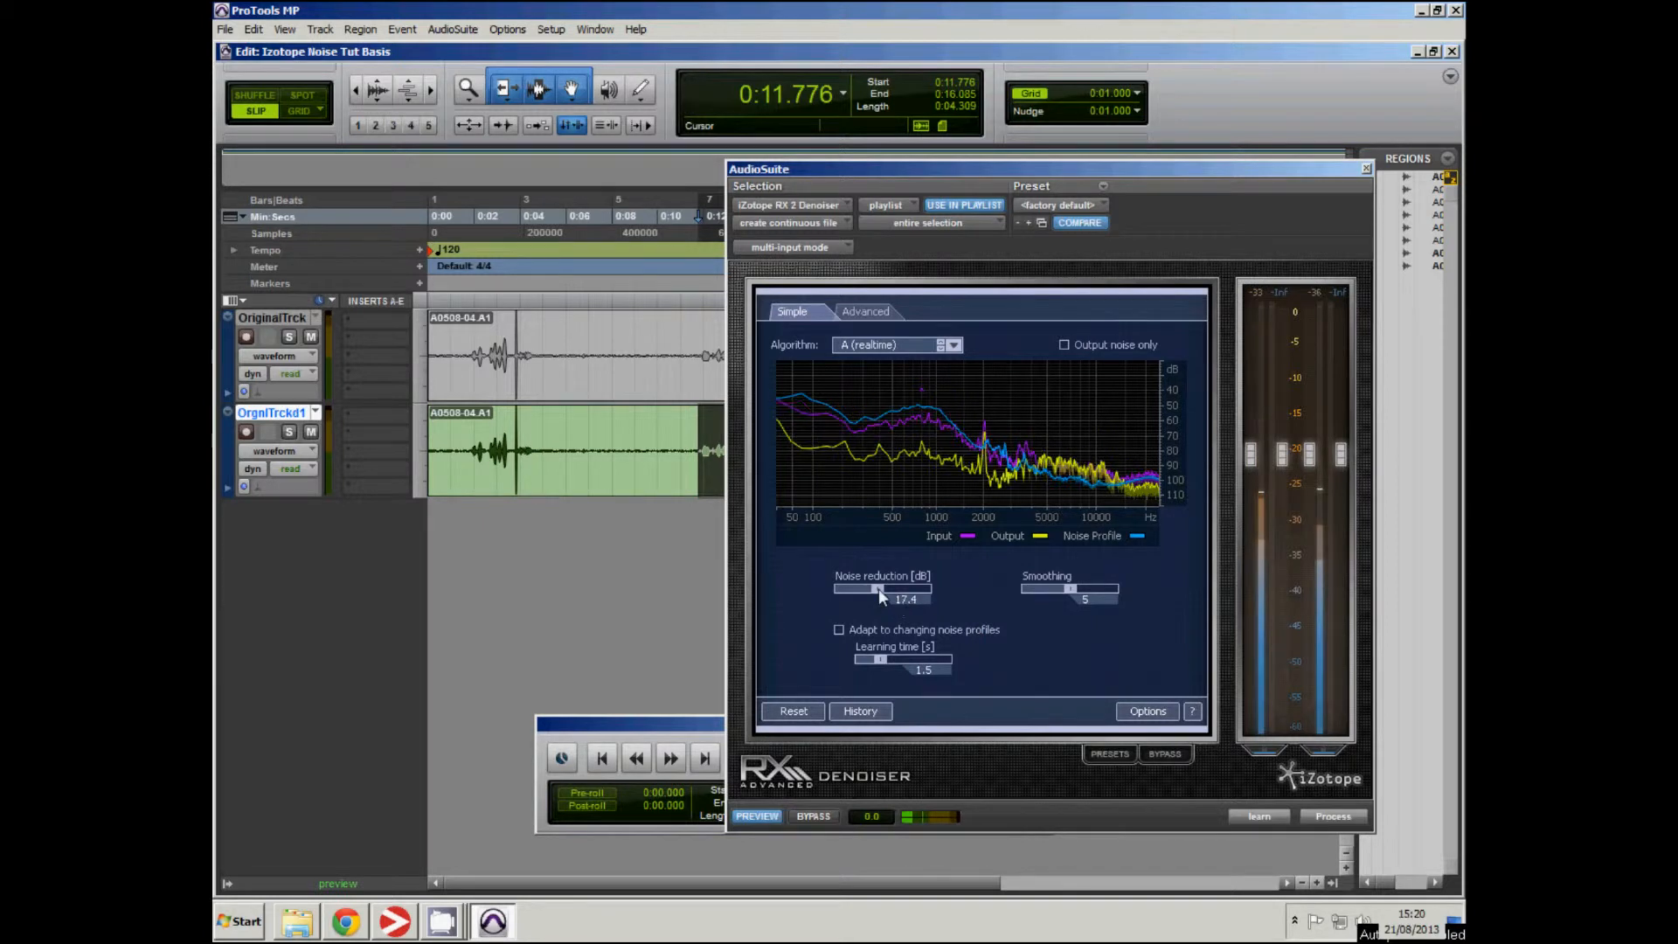
{"action": "left_click_drag", "start_coordinate": [878, 589], "coordinate": [892, 589]}
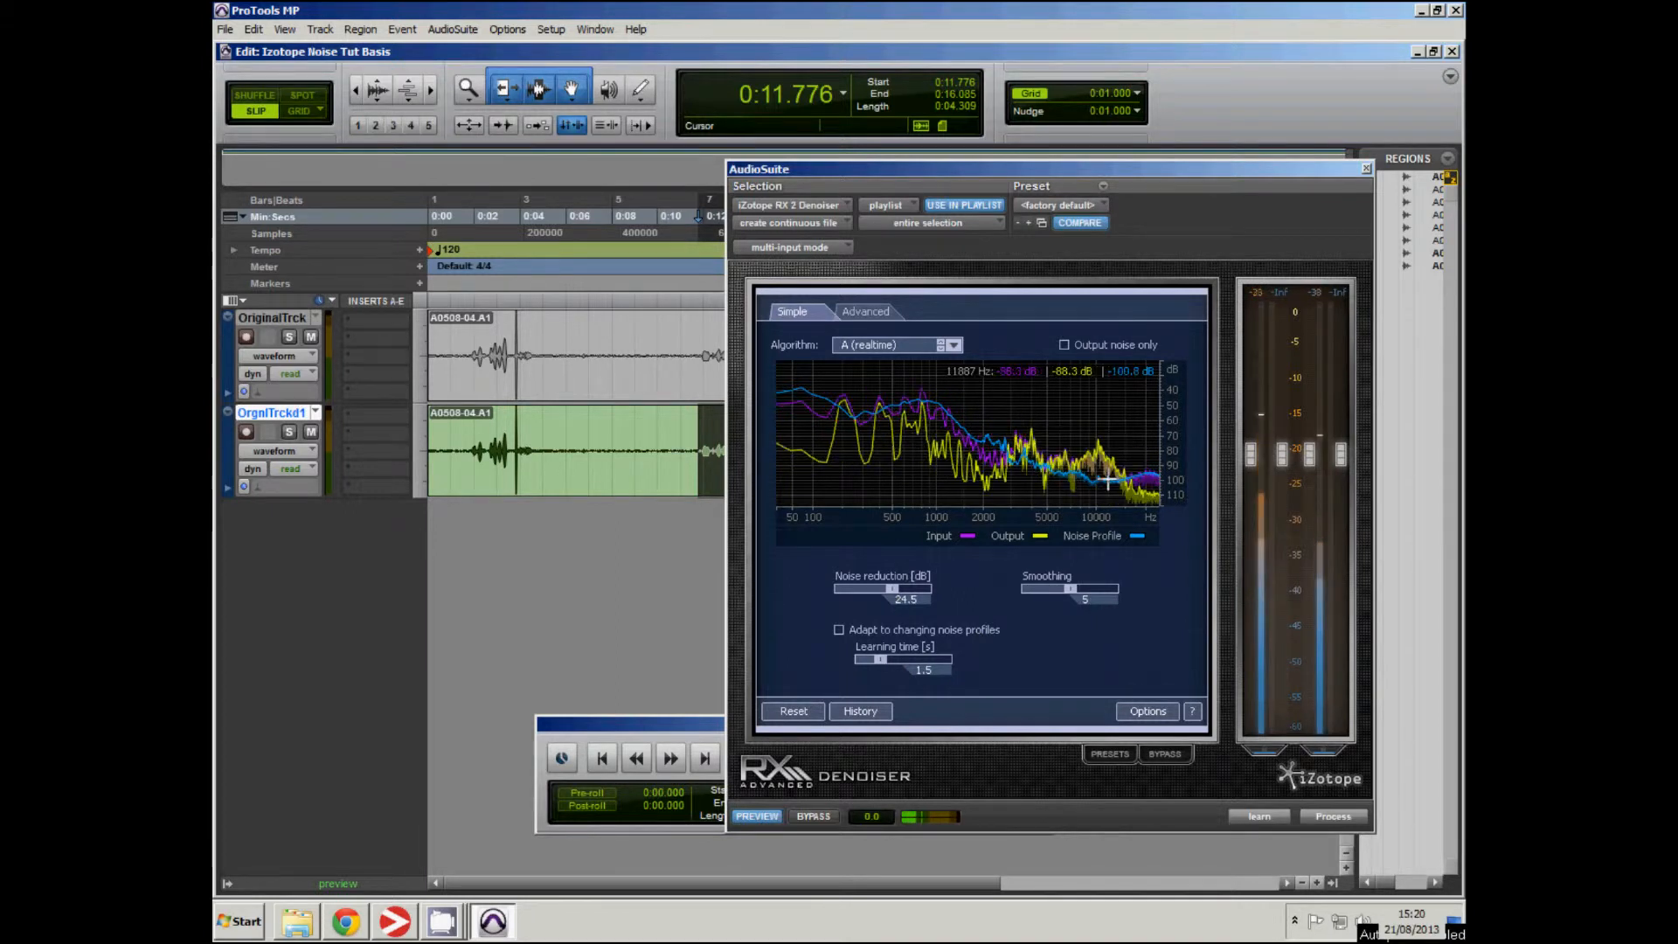
{"action": "left_click_drag", "start_coordinate": [891, 589], "coordinate": [878, 592]}
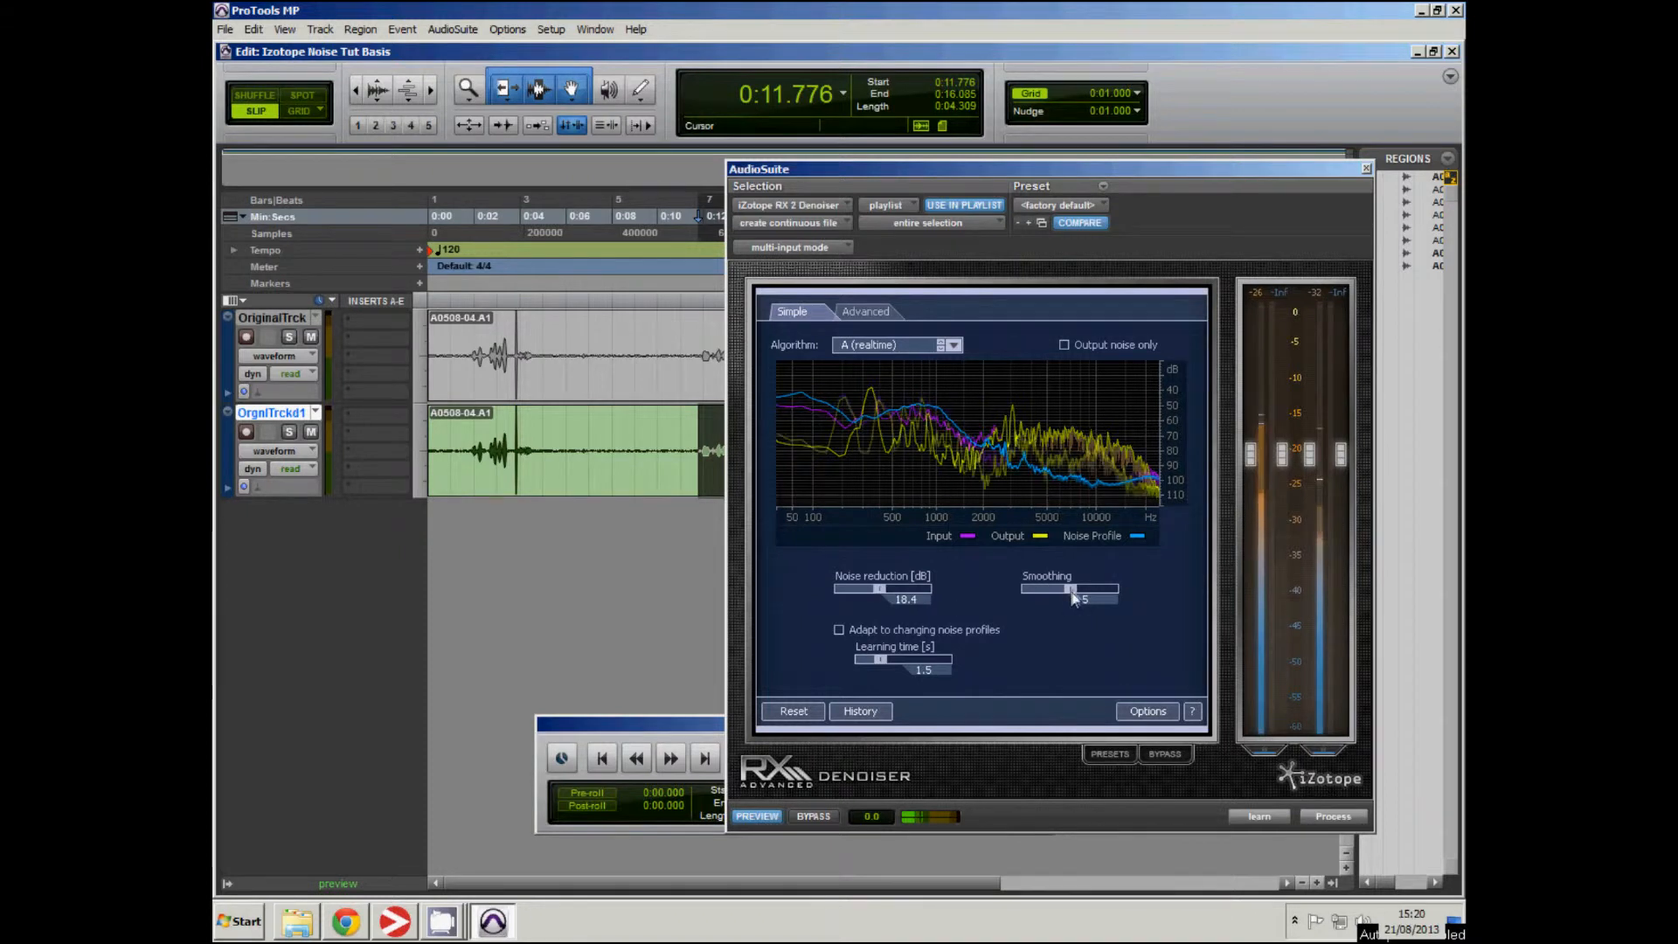
{"action": "left_click_drag", "start_coordinate": [1072, 592], "coordinate": [1117, 588]}
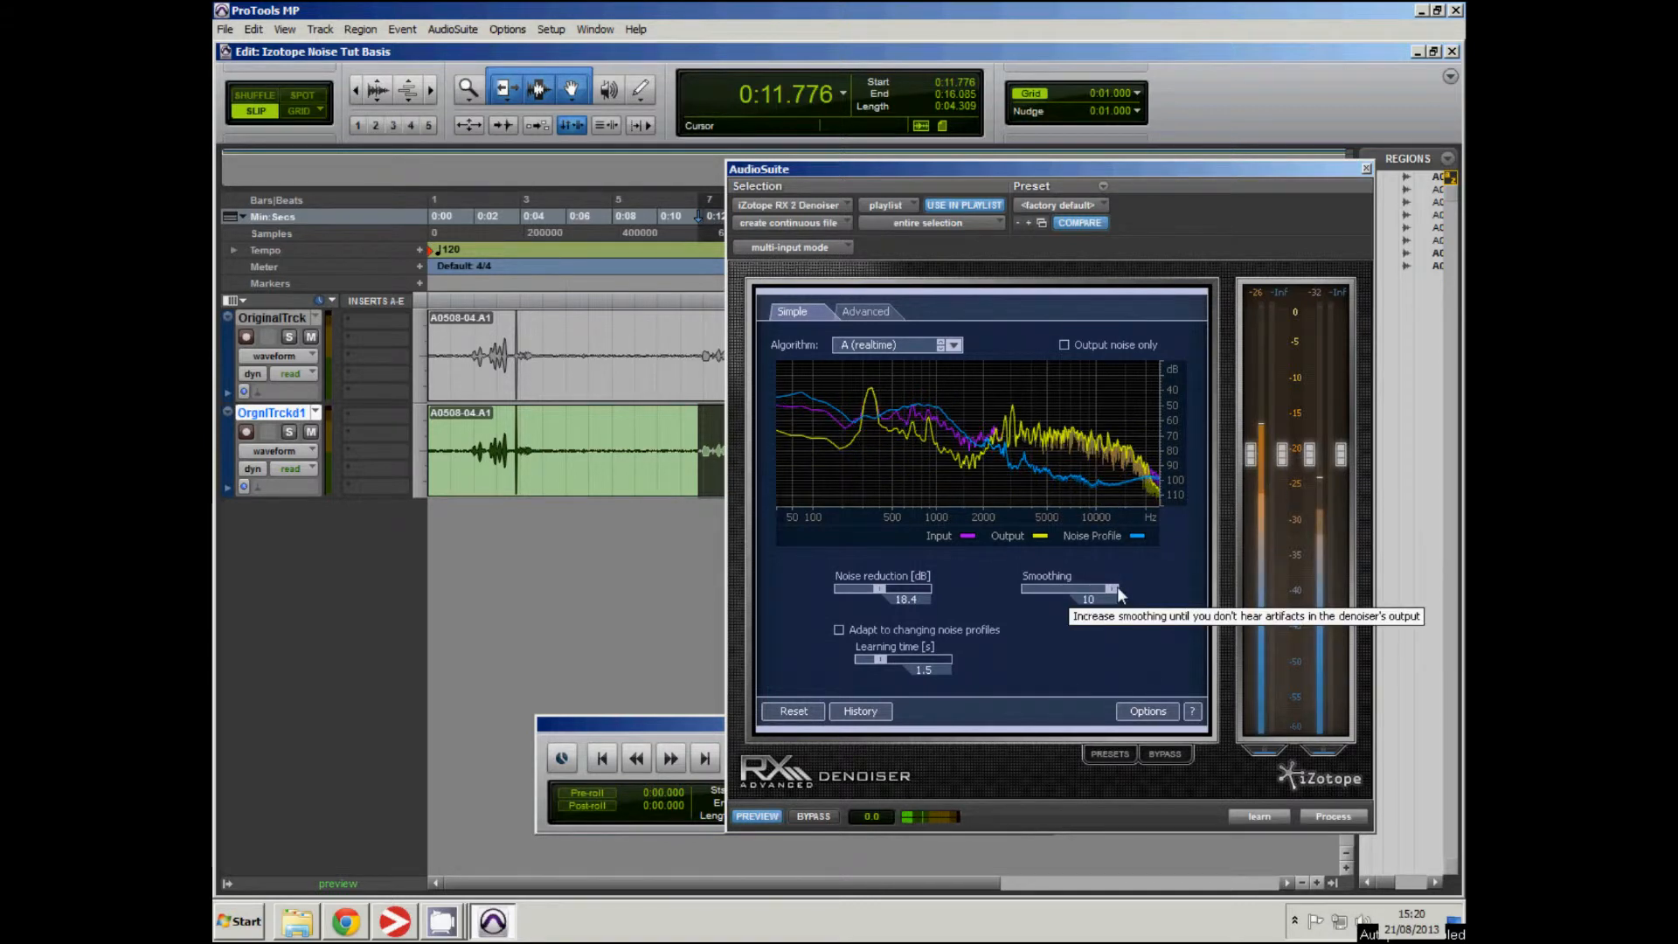
{"action": "left_click_drag", "start_coordinate": [1112, 588], "coordinate": [1071, 587]}
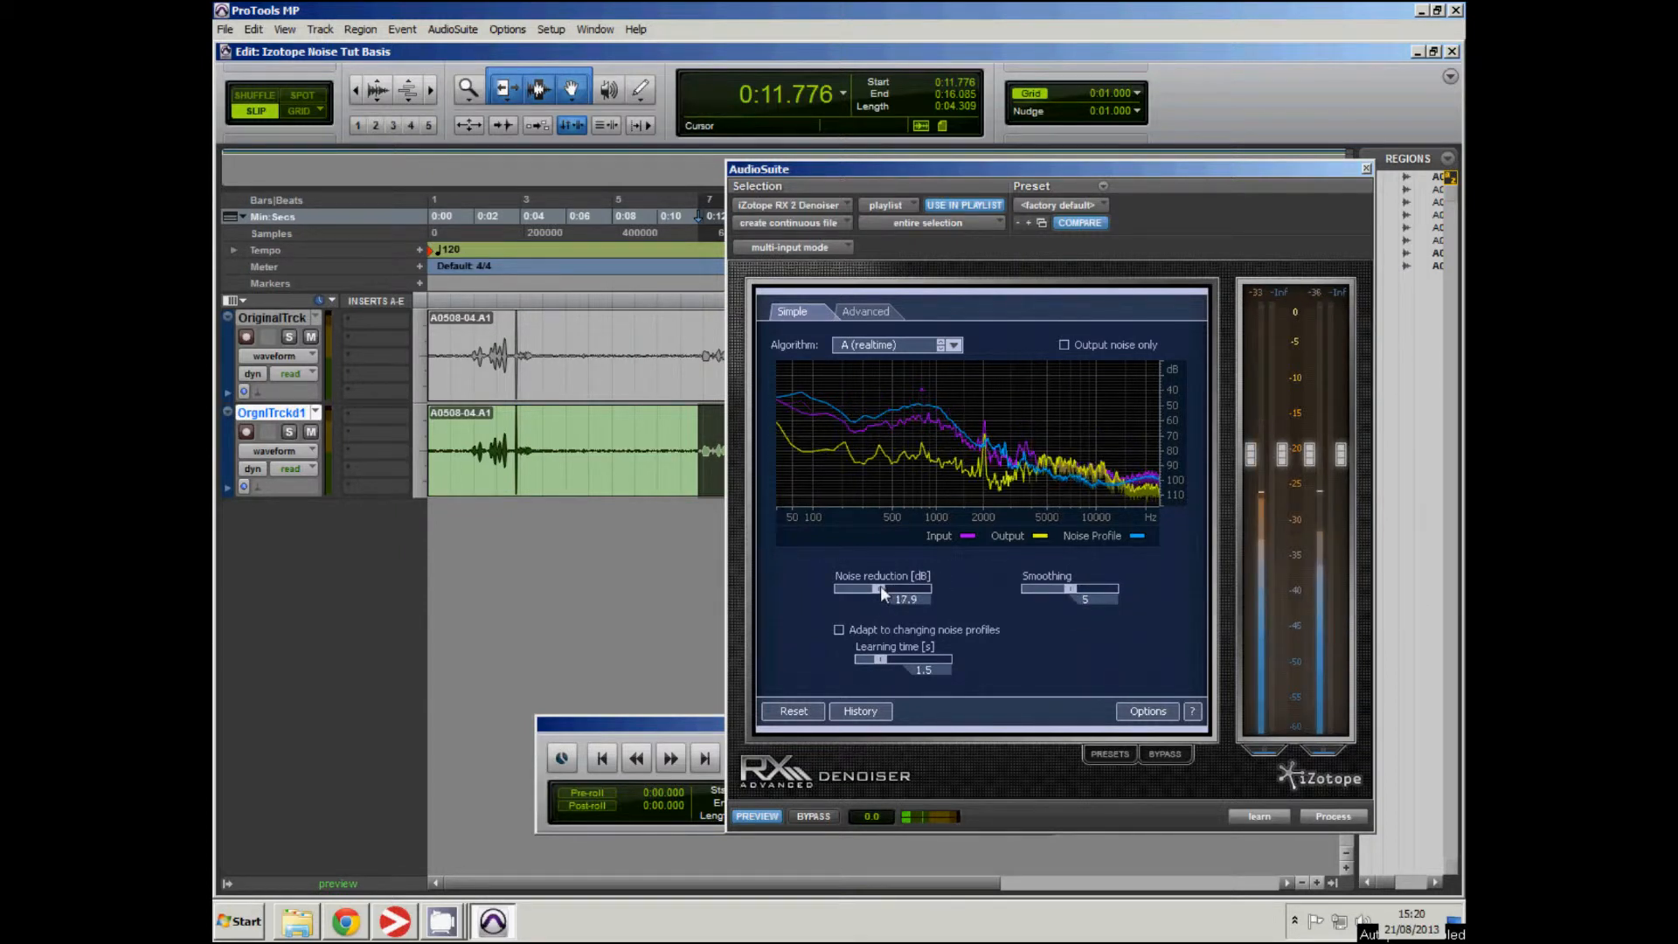
Set the noise reduction to 14.6 dB and raise the Denoiser's output level to just below the -5 mark.
{"action": "left_click_drag", "start_coordinate": [881, 588], "coordinate": [876, 587]}
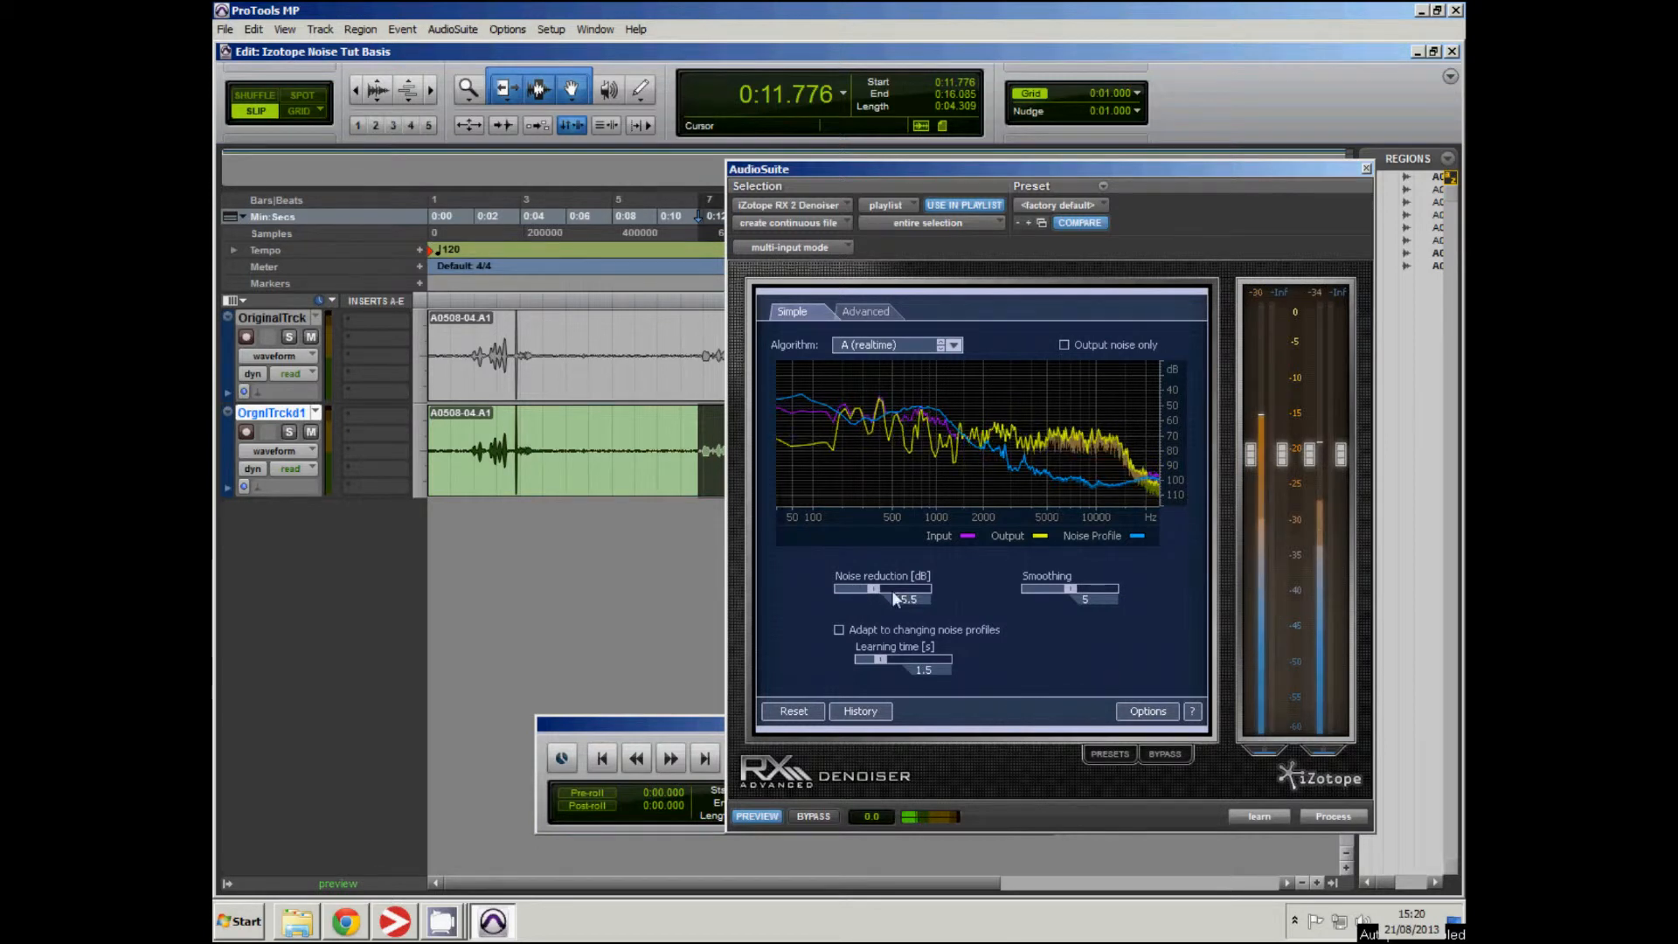
{"action": "left_click_drag", "start_coordinate": [891, 590], "coordinate": [869, 589]}
{"action": "left_click_drag", "start_coordinate": [1309, 454], "coordinate": [1314, 362]}
{"action": "left_click_drag", "start_coordinate": [1314, 362], "coordinate": [1313, 358]}
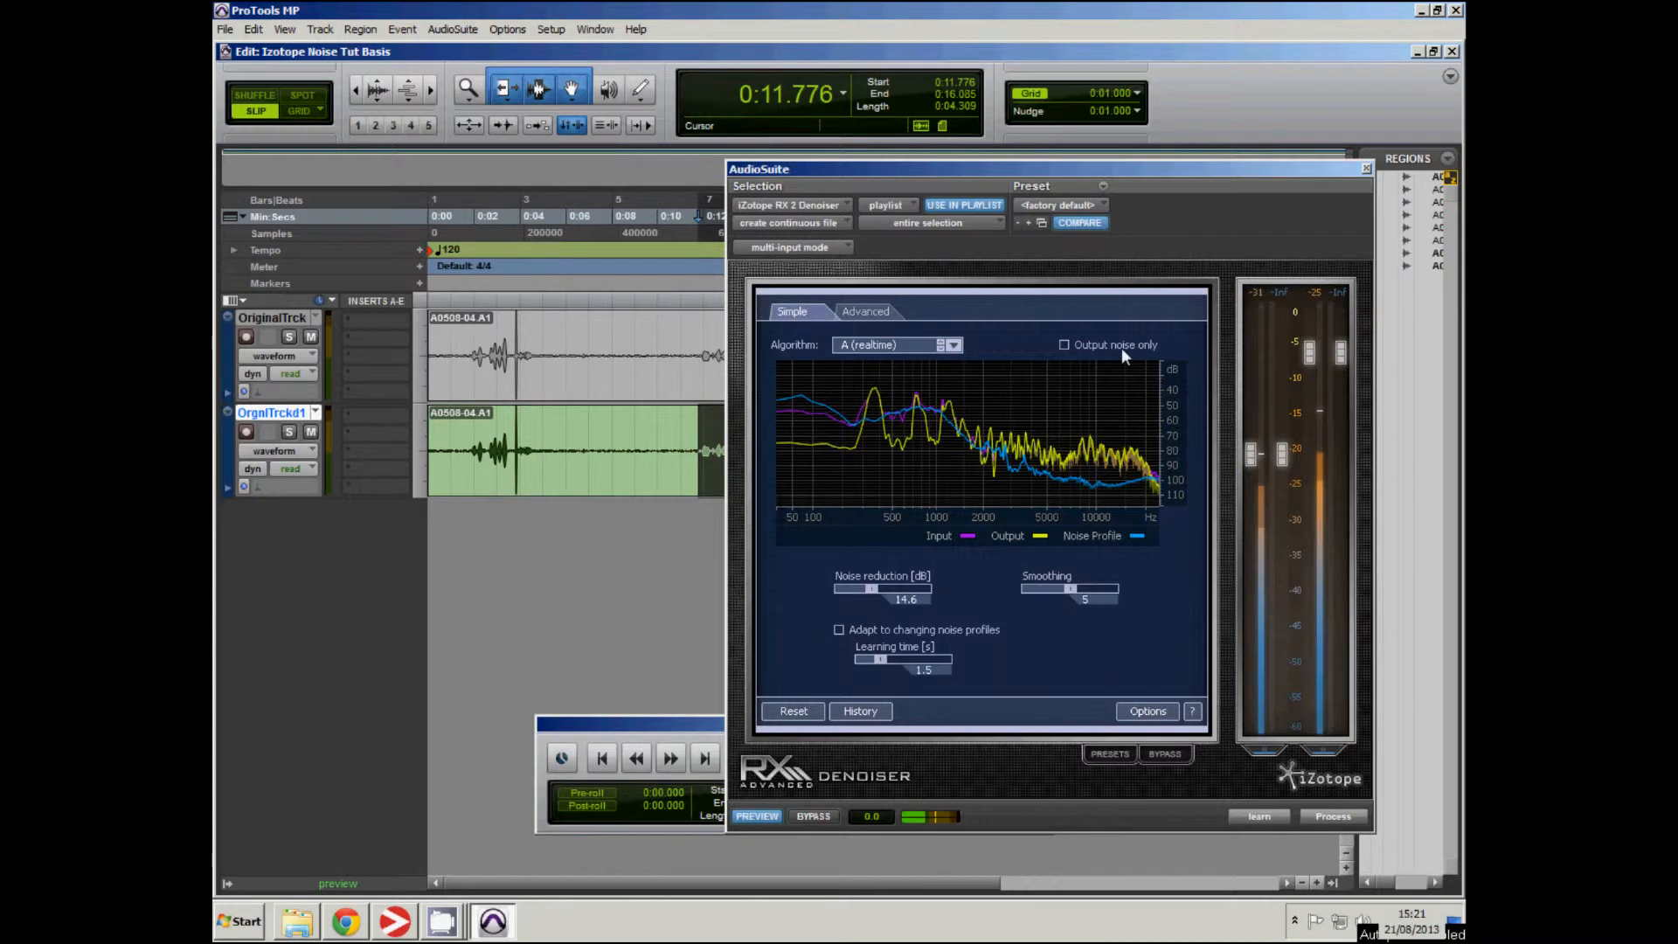
Preview only the noise being removed, set smoothing to 2, and switch back to the denoised output.
{"action": "left_click", "coordinate": [1066, 344]}
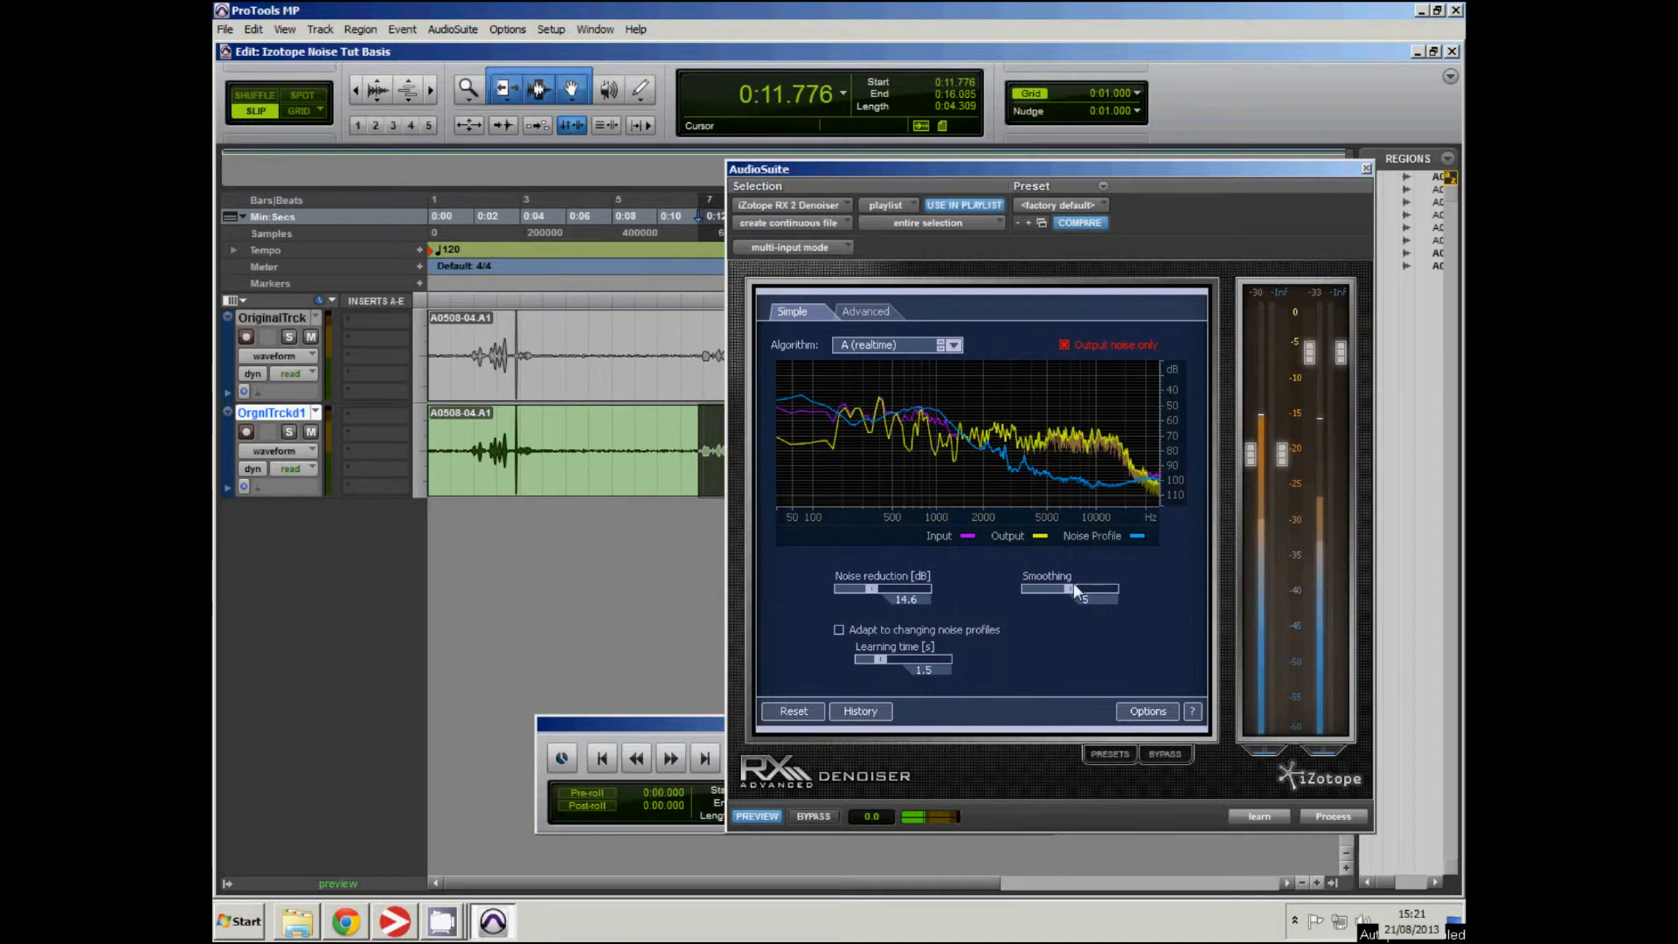
{"action": "left_click_drag", "start_coordinate": [1074, 582], "coordinate": [1043, 590]}
{"action": "left_click", "coordinate": [1064, 344]}
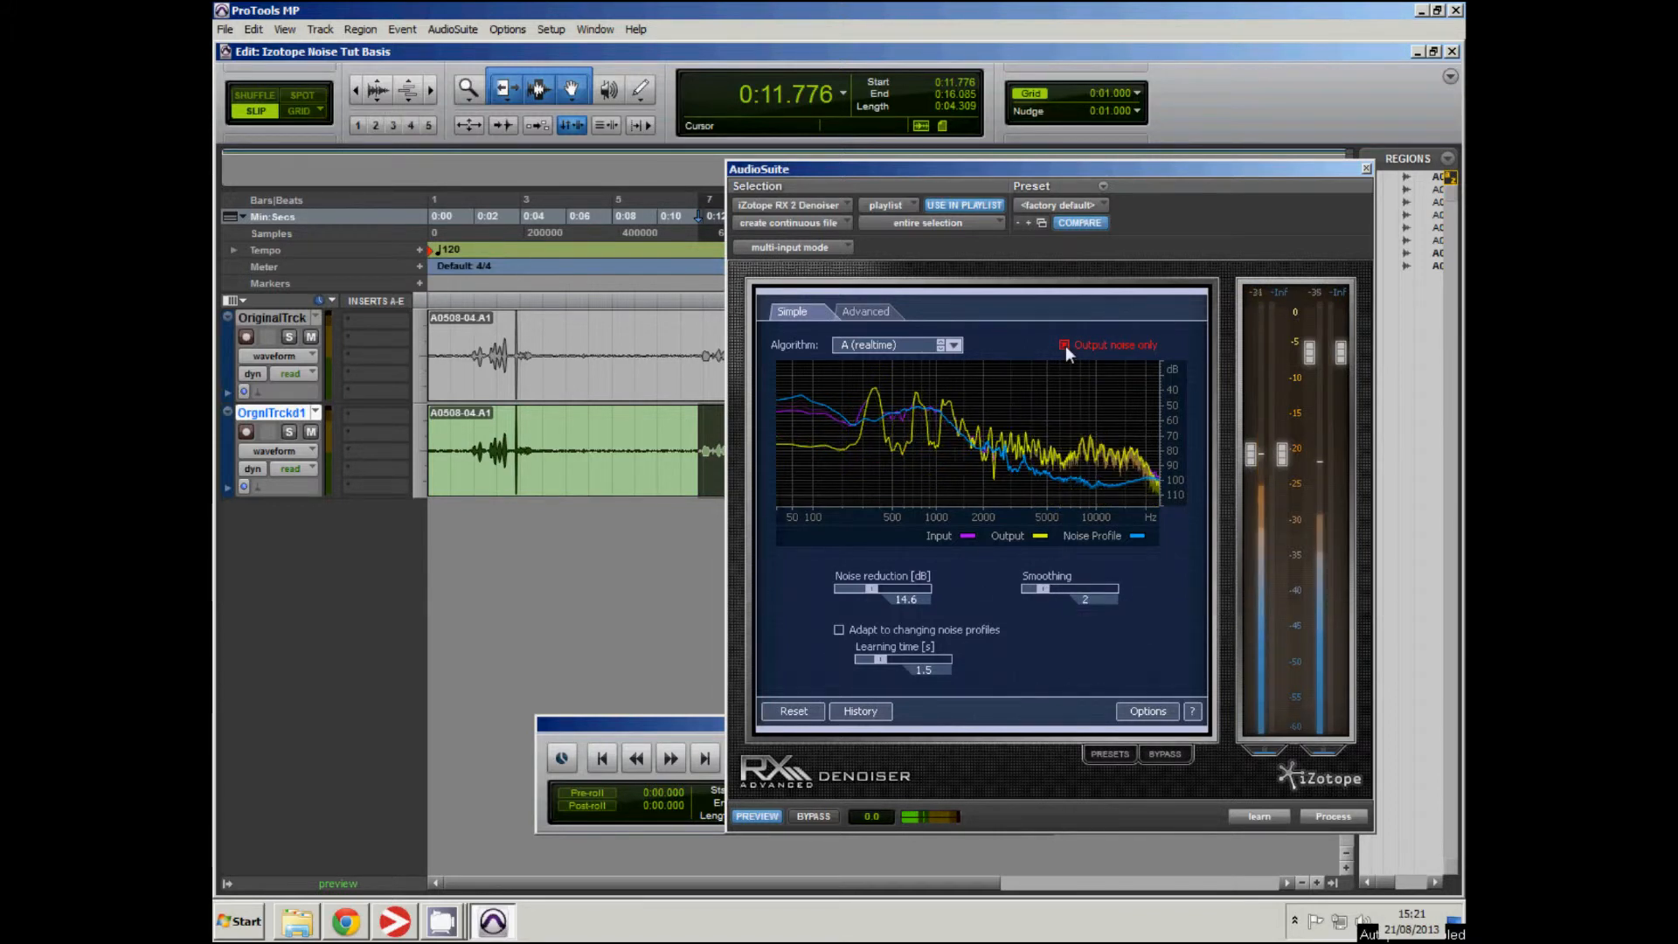
{"action": "left_click", "coordinate": [1064, 344]}
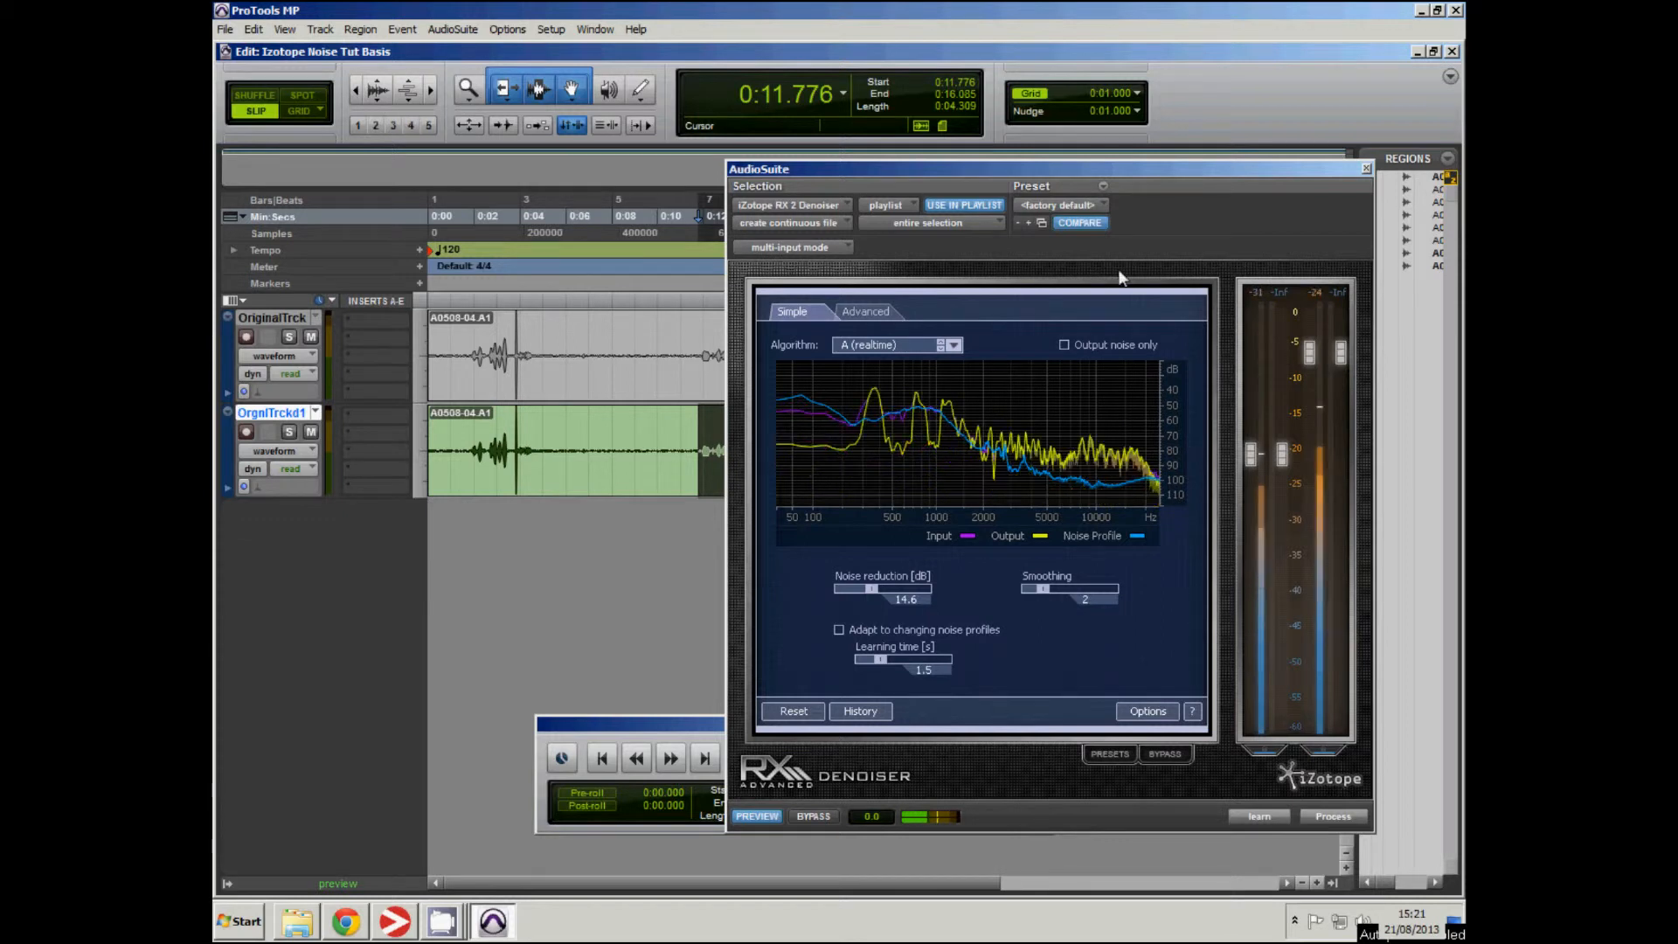
Select the entire clip on the duplicate track and stop the Denoiser preview.
{"action": "left_click_drag", "start_coordinate": [1084, 169], "coordinate": [1358, 218]}
{"action": "double_click", "coordinate": [862, 485]}
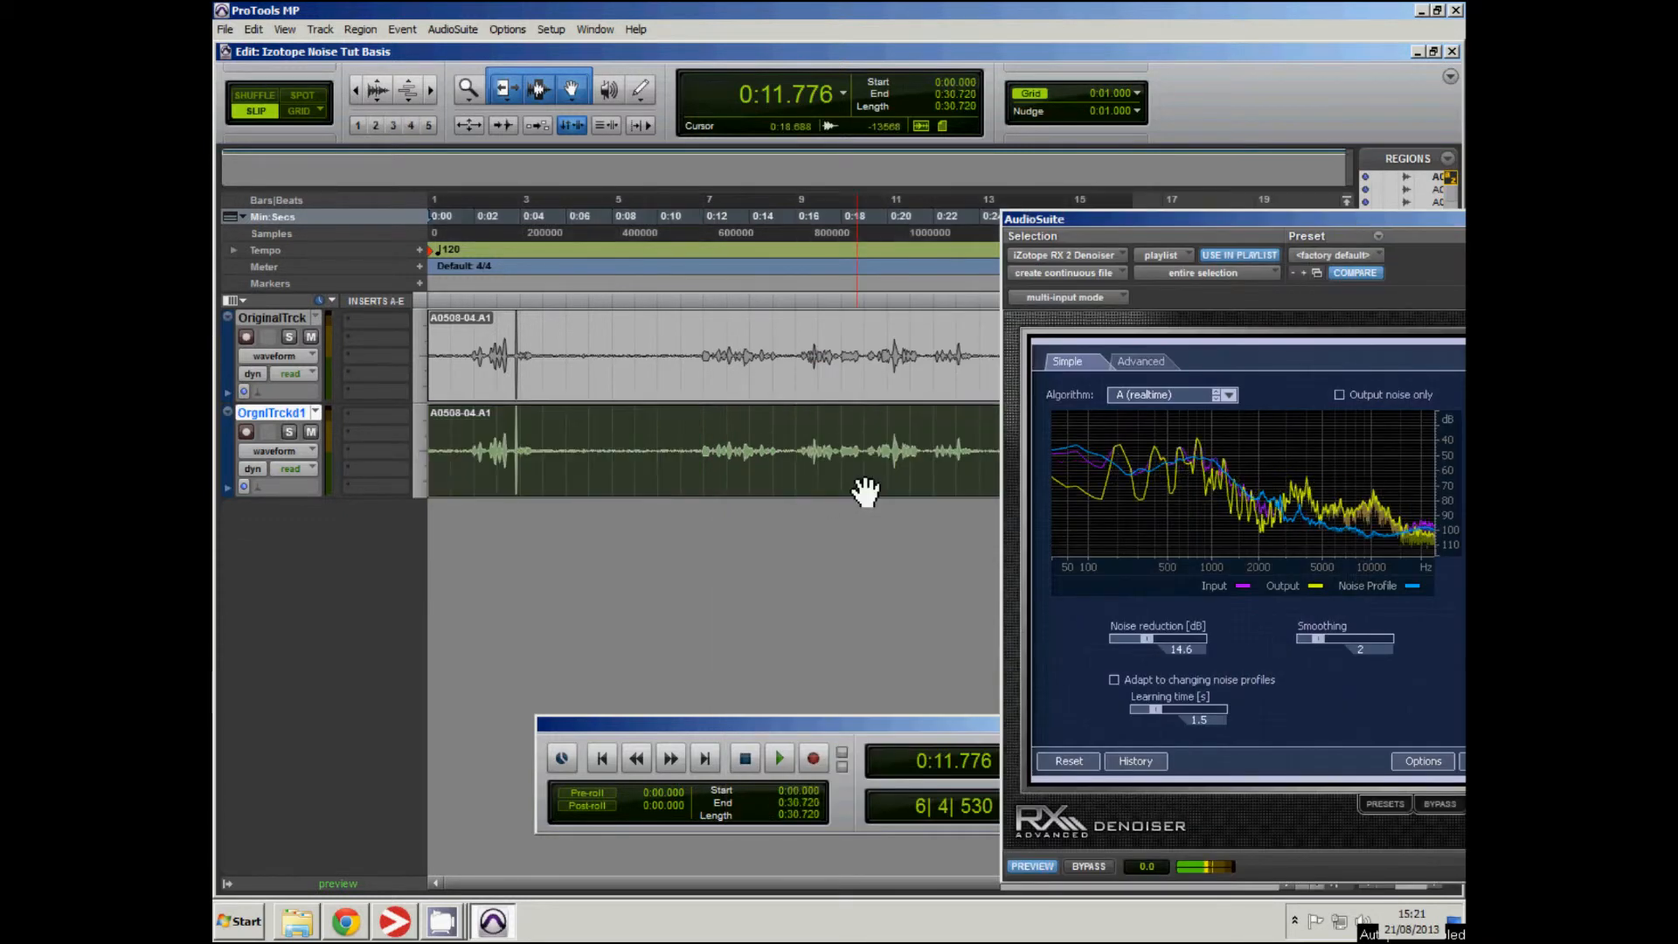
{"action": "left_click_drag", "start_coordinate": [1209, 217], "coordinate": [843, 159]}
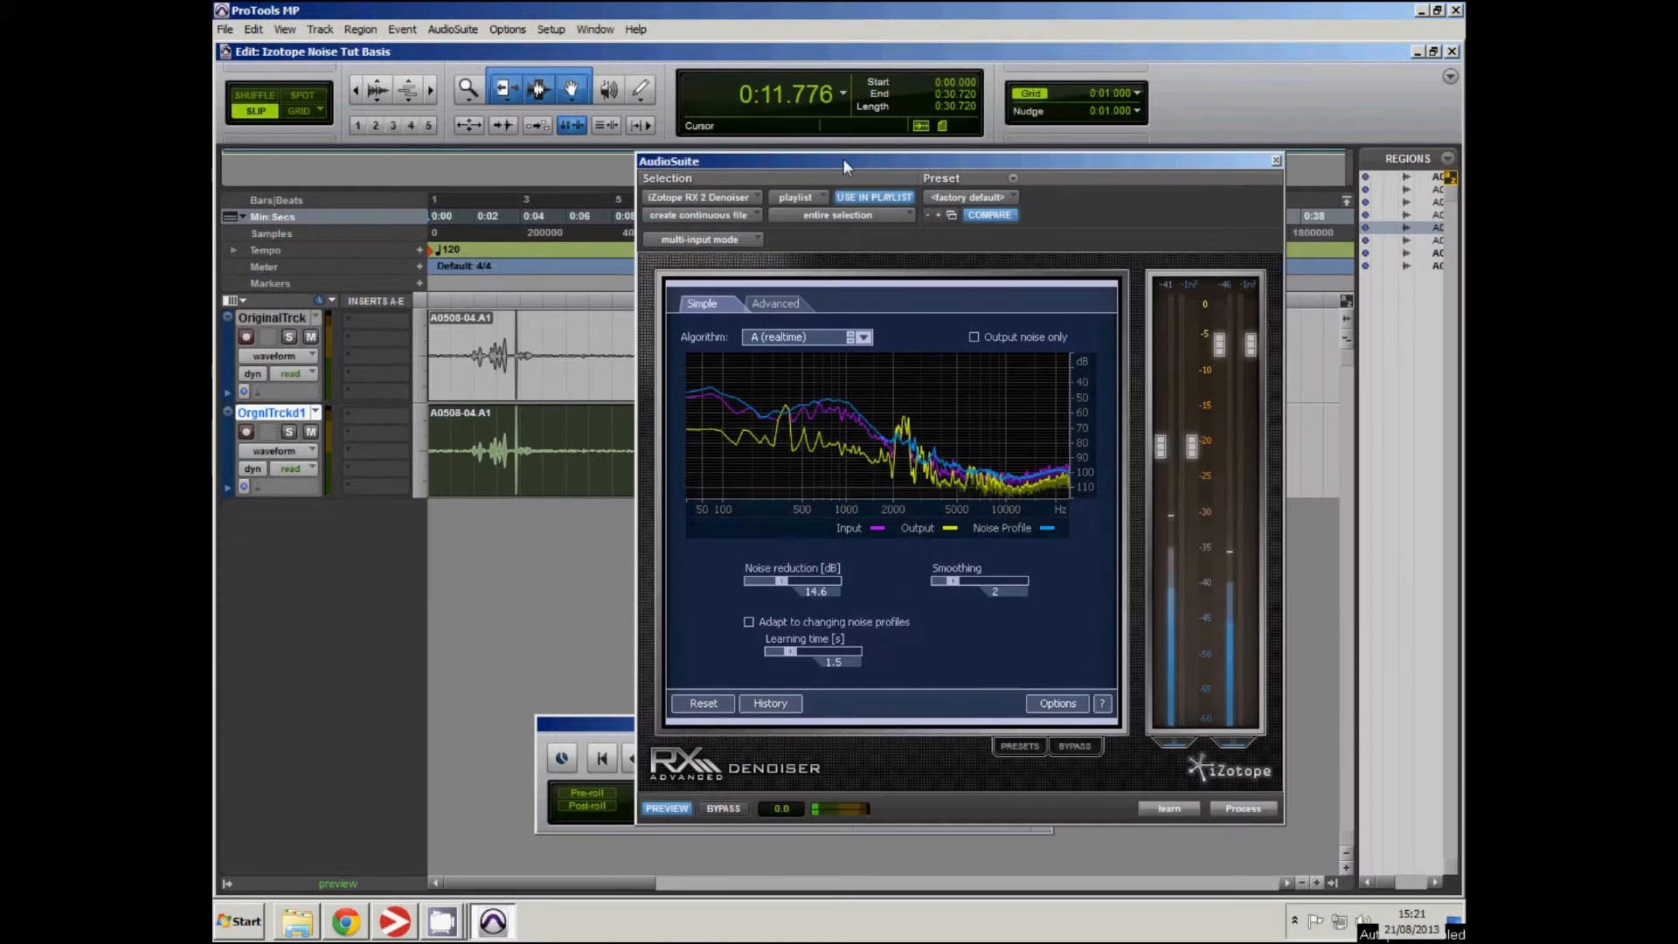
{"action": "left_click", "coordinate": [684, 813]}
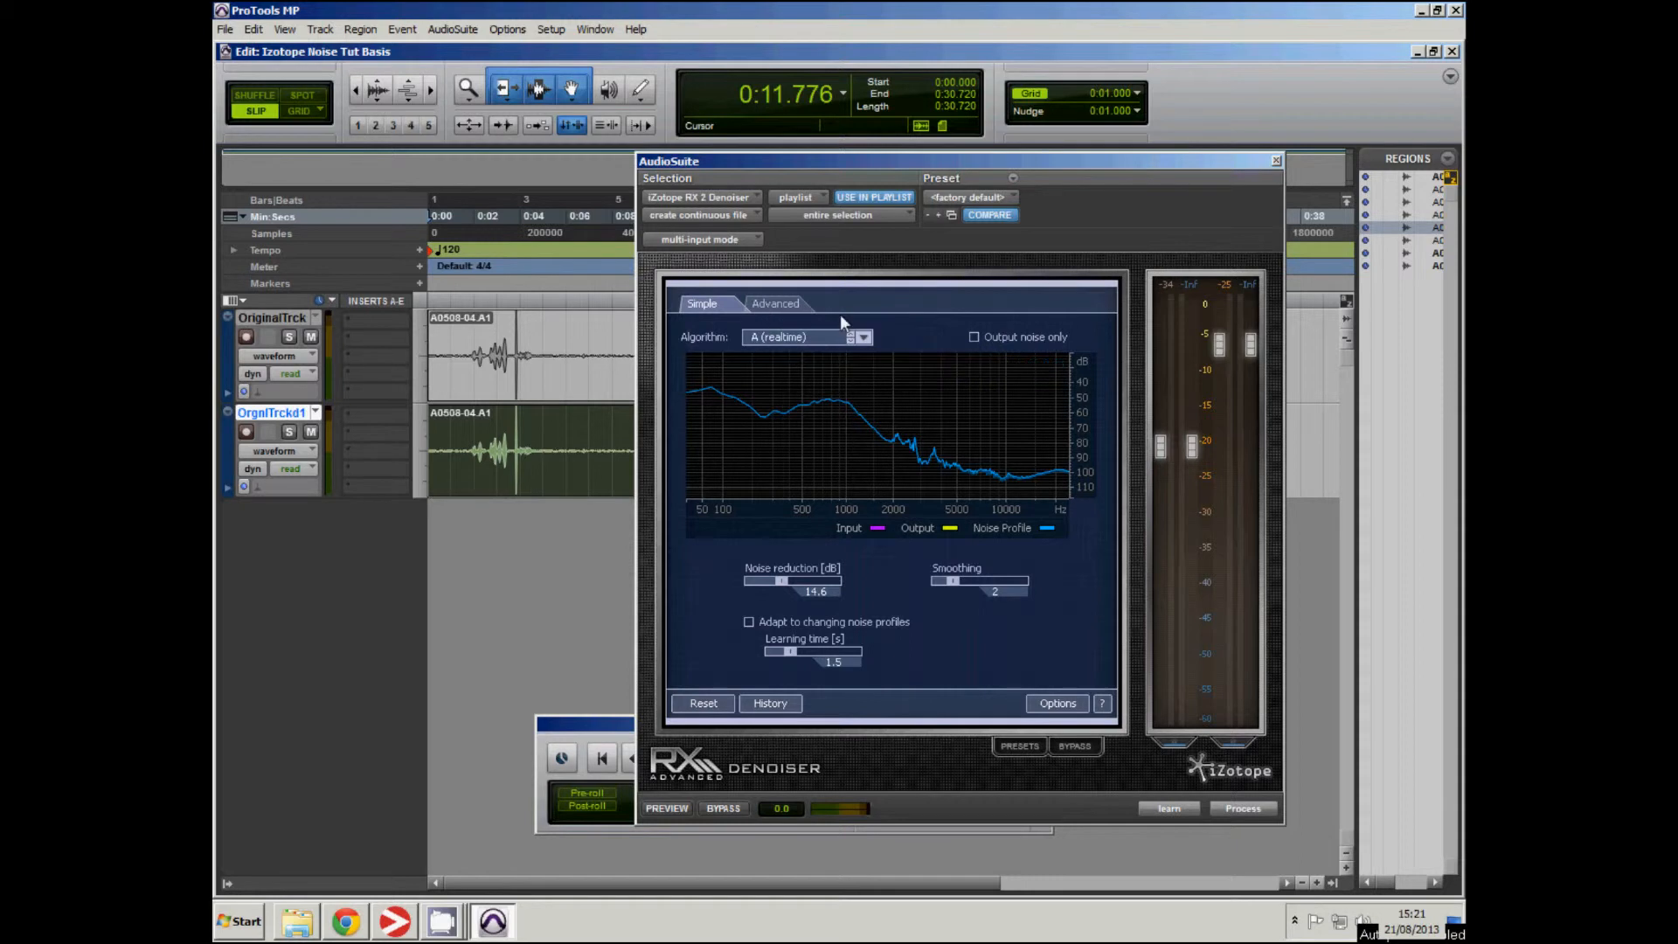
Set the Denoiser algorithm to D (best, slowest) and process the selected clip.
{"action": "left_click", "coordinate": [864, 337]}
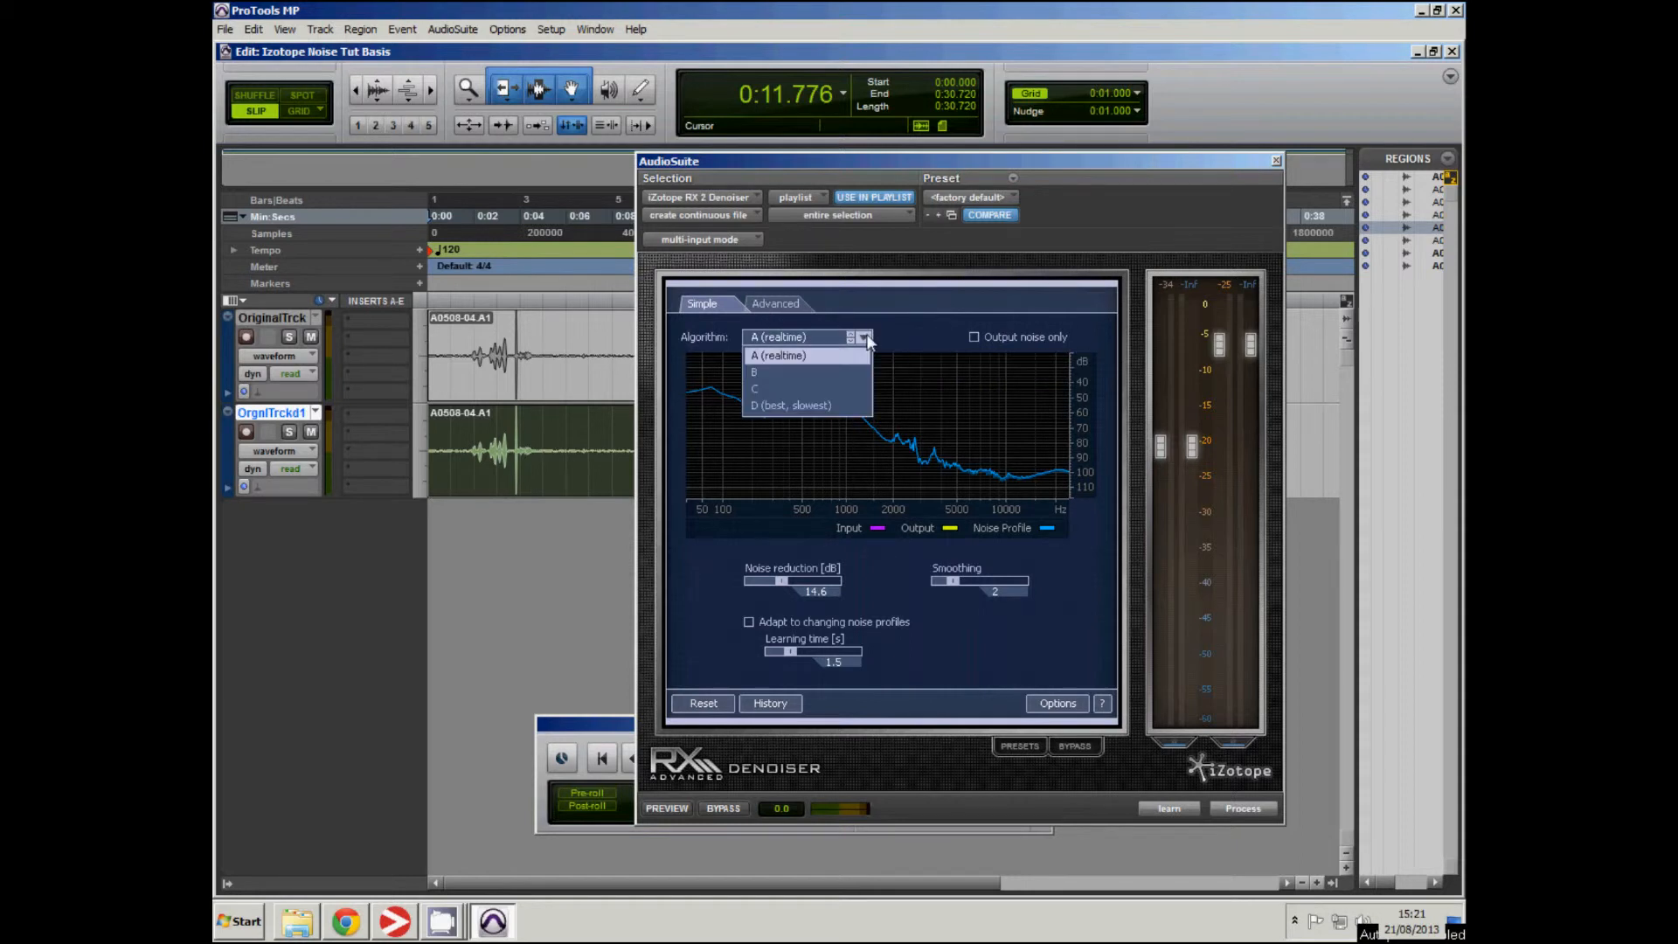
{"action": "left_click", "coordinate": [780, 408]}
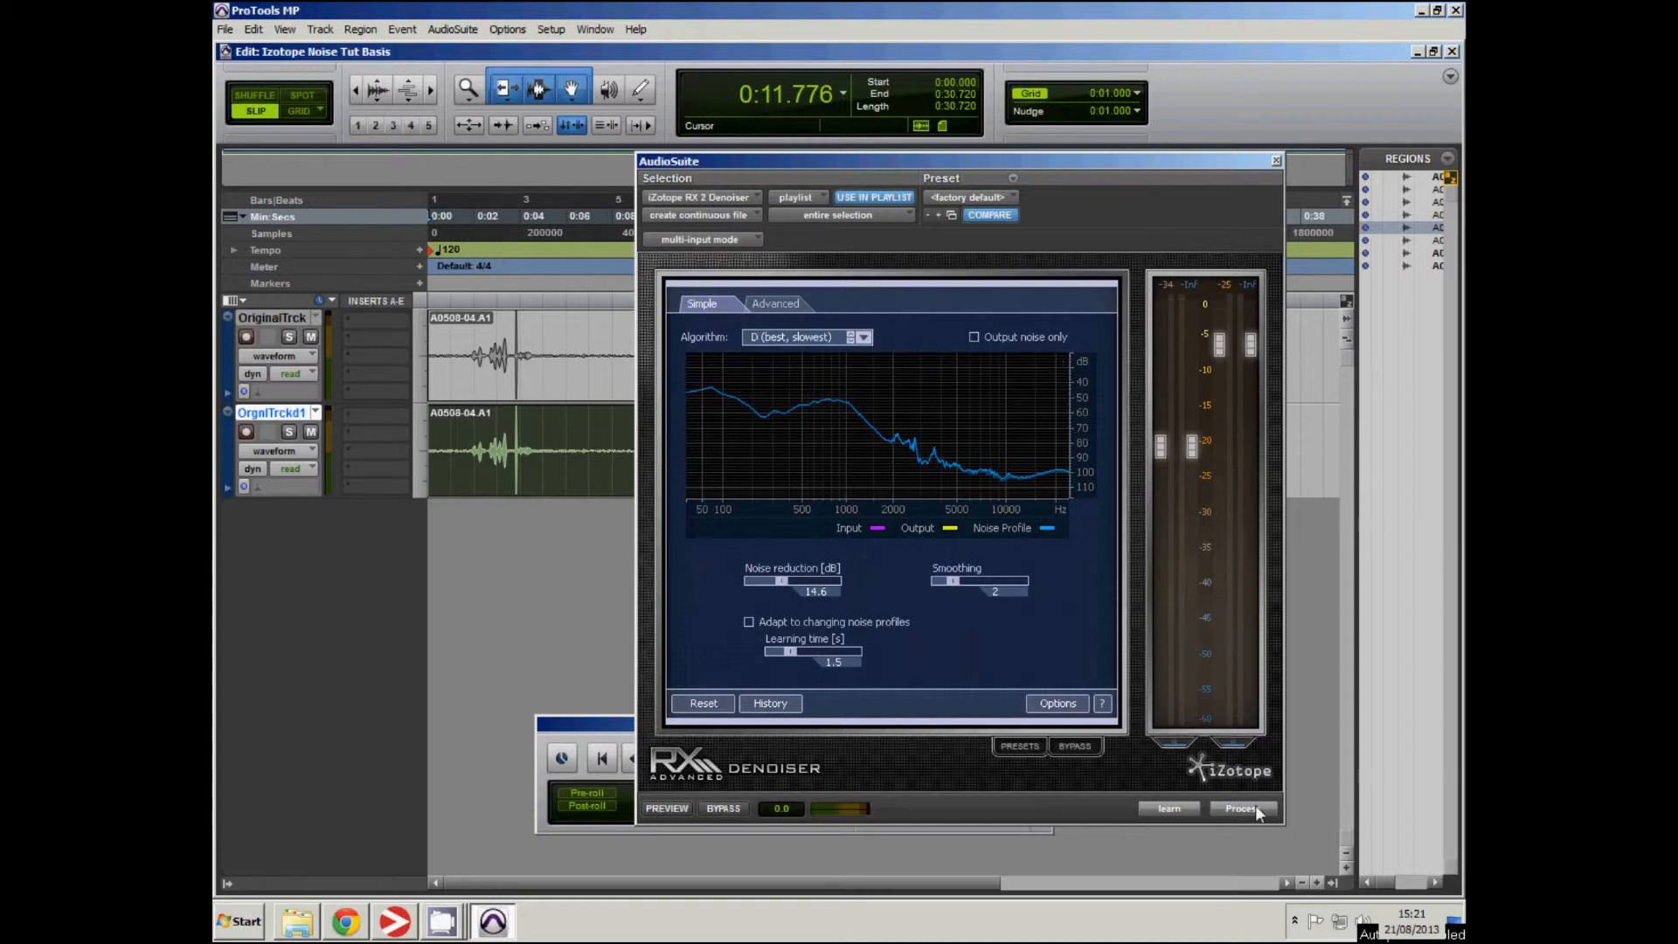
{"action": "left_click_drag", "start_coordinate": [1067, 160], "coordinate": [1009, 131]}
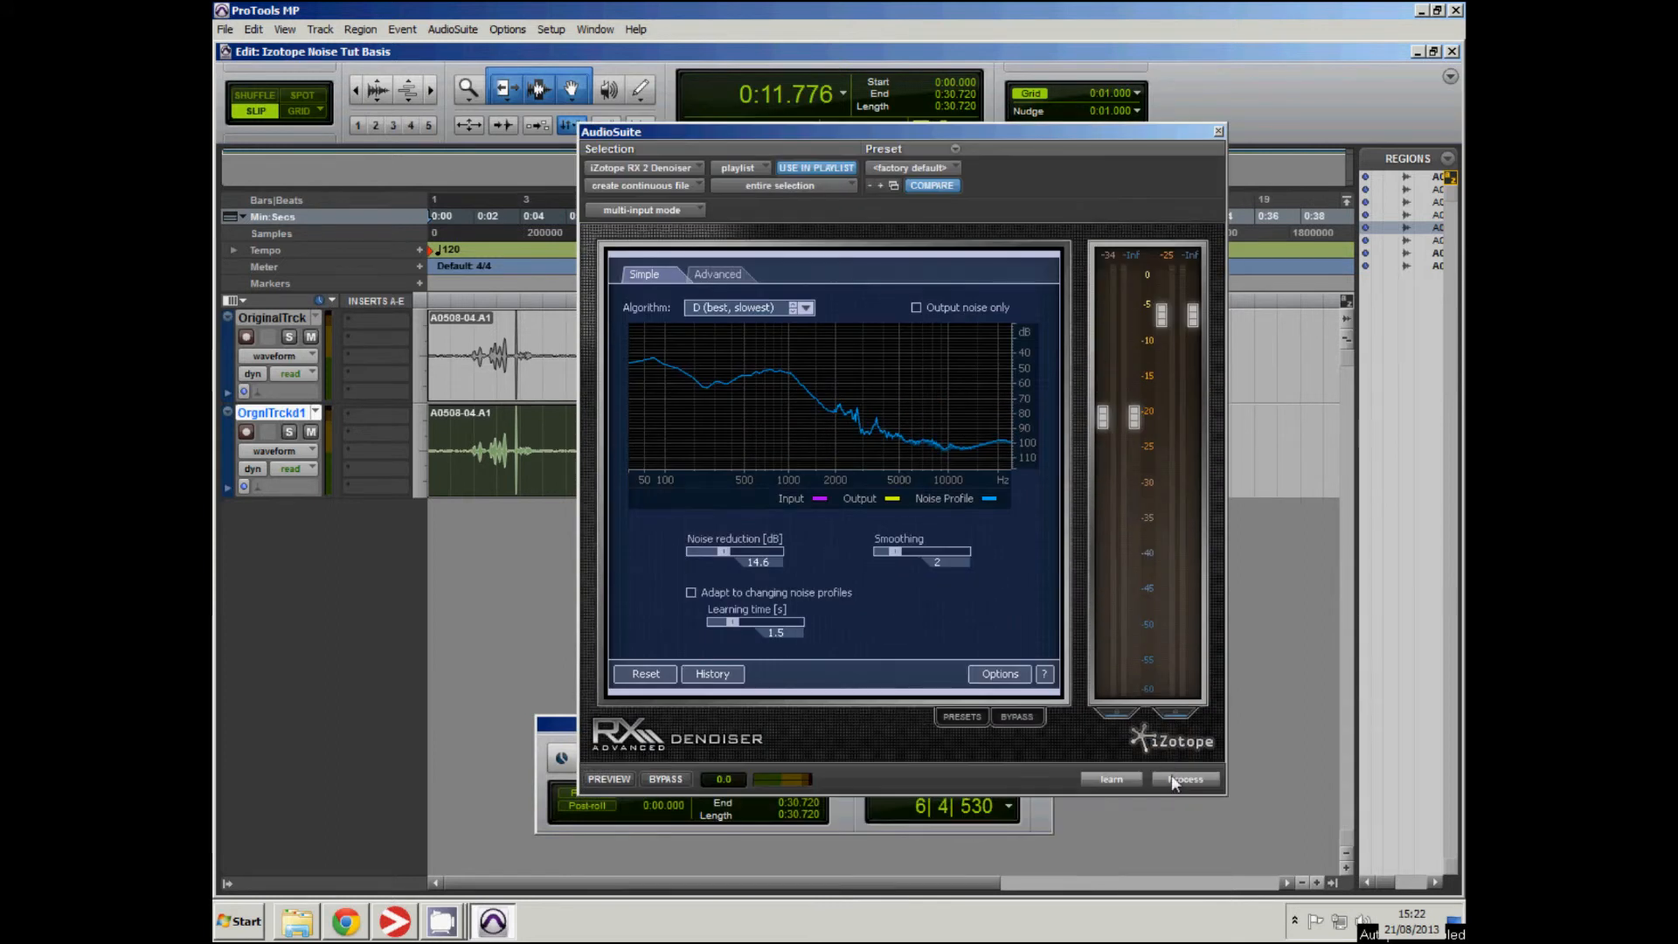
{"action": "left_click", "coordinate": [1173, 778]}
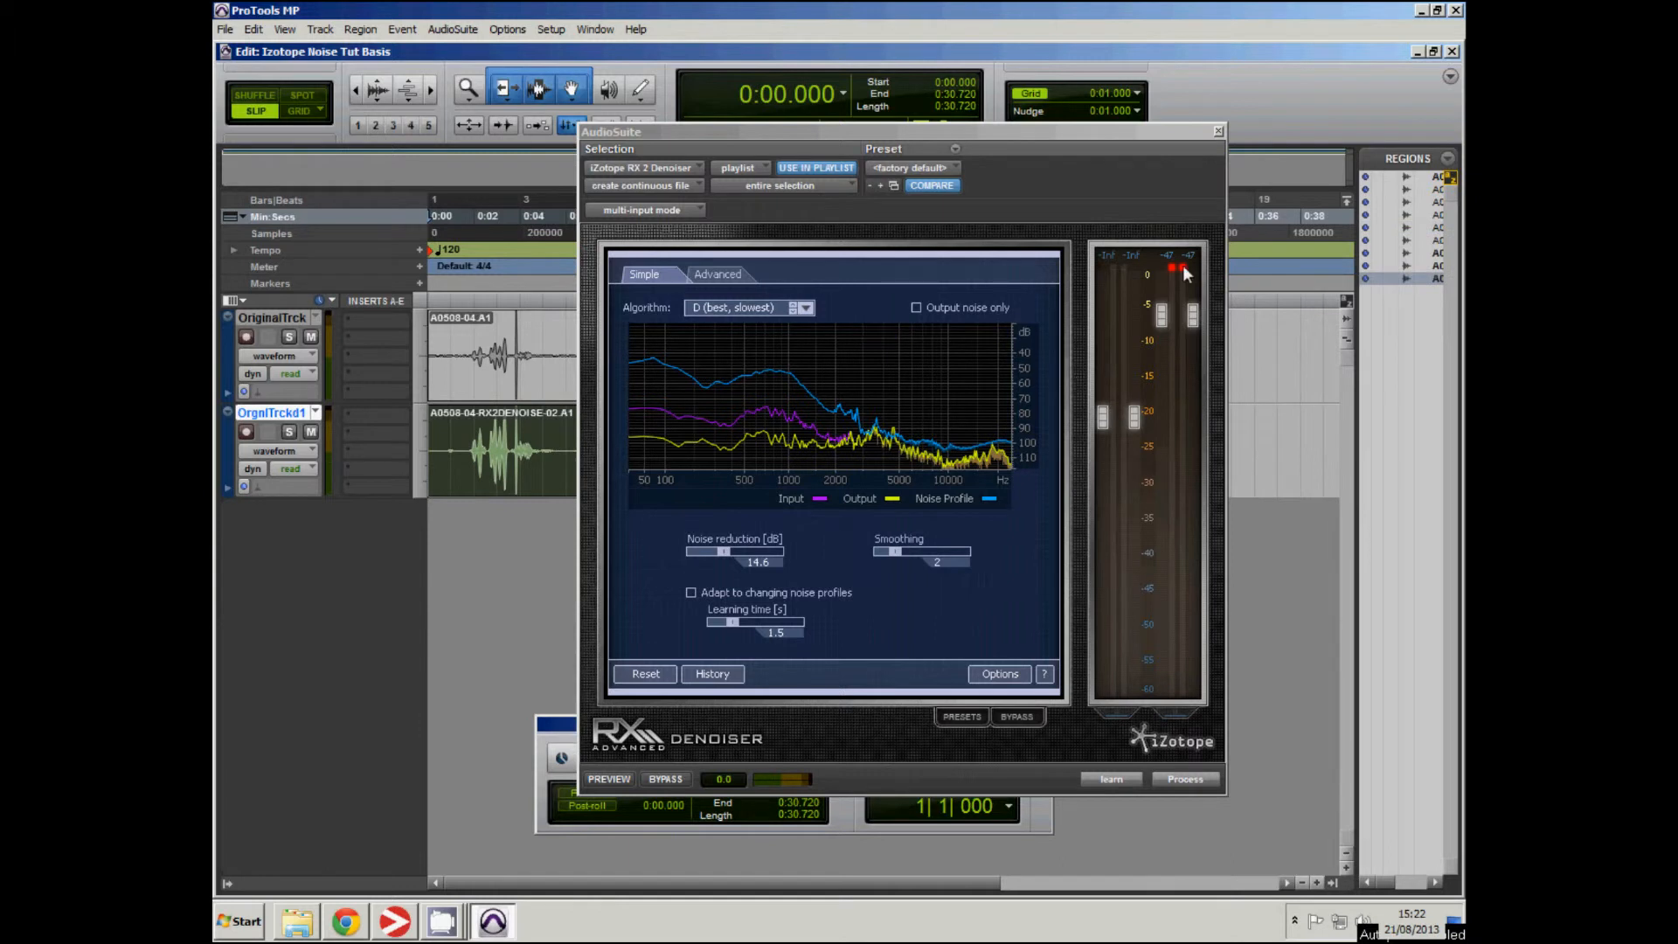
Uncover the tracks and play the denoised duplicate from about 3.7 s and from about 11.4 s.
{"action": "left_click_drag", "start_coordinate": [986, 134], "coordinate": [1081, 153]}
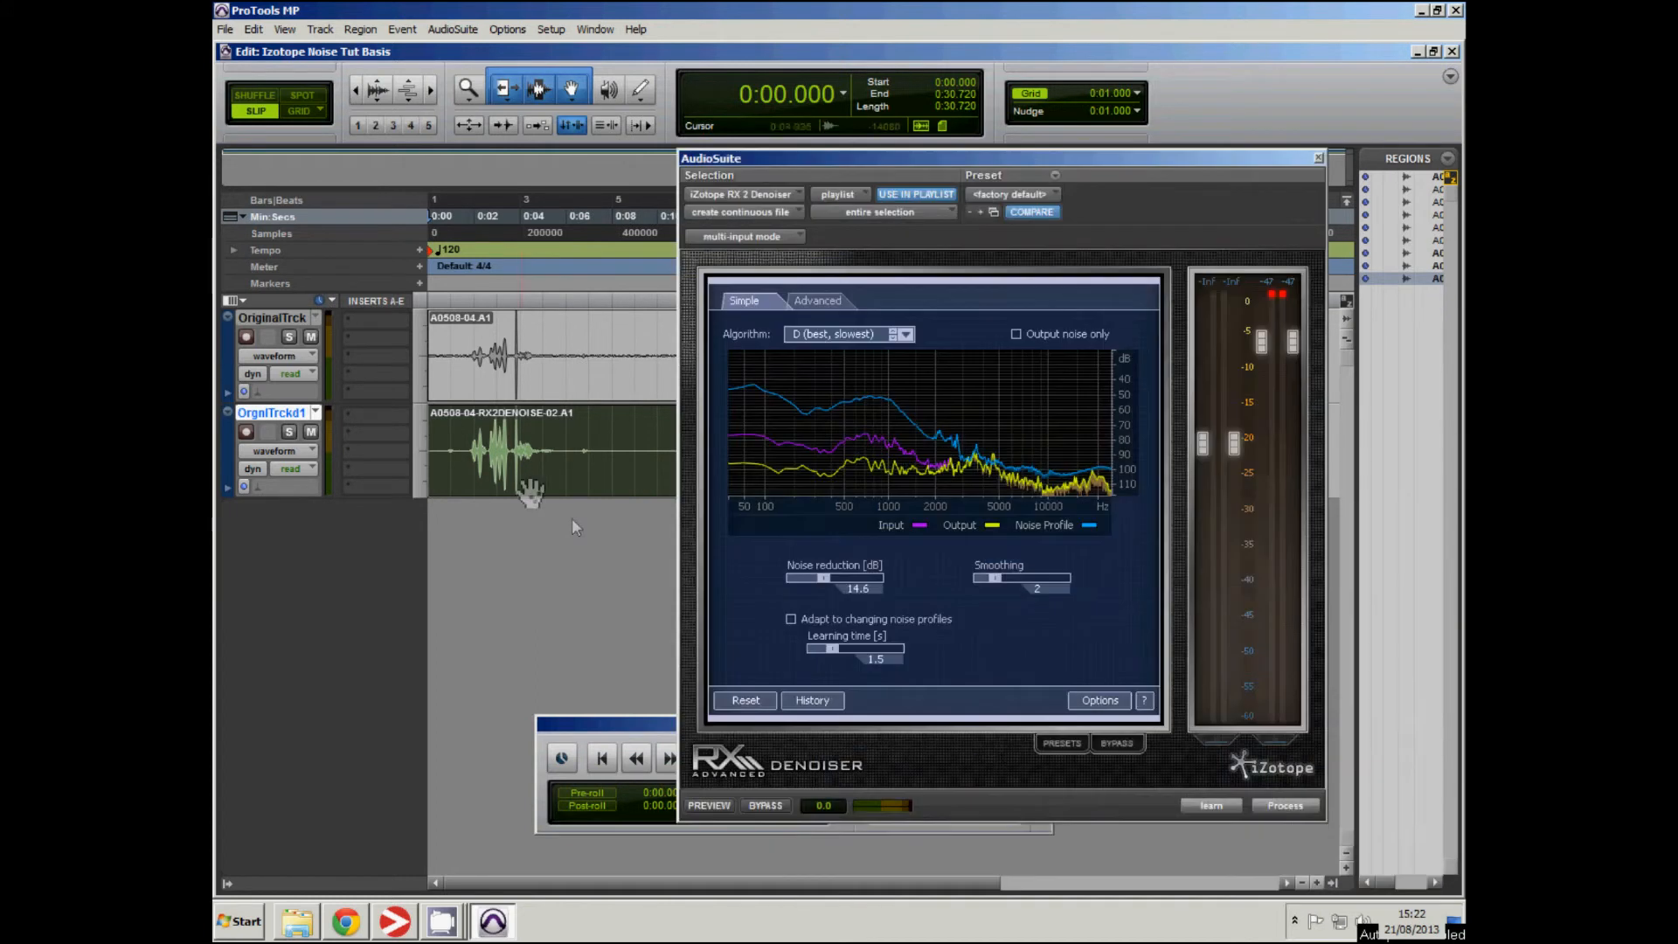
{"action": "left_click", "coordinate": [518, 442]}
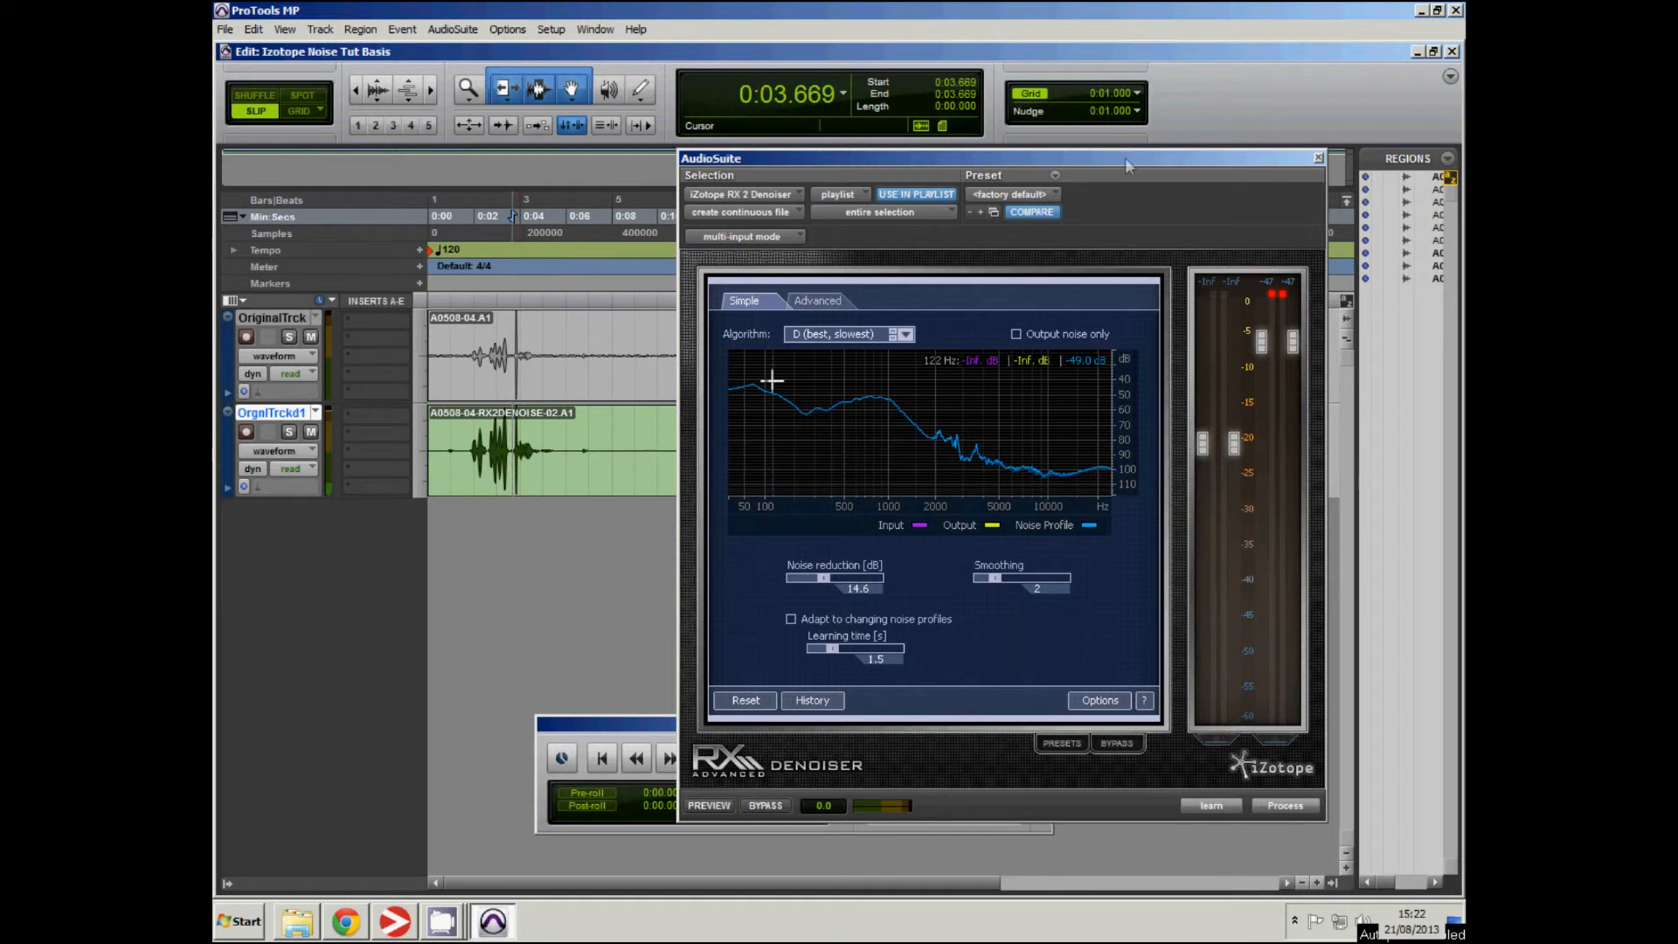
{"action": "left_click_drag", "start_coordinate": [1126, 159], "coordinate": [967, 570]}
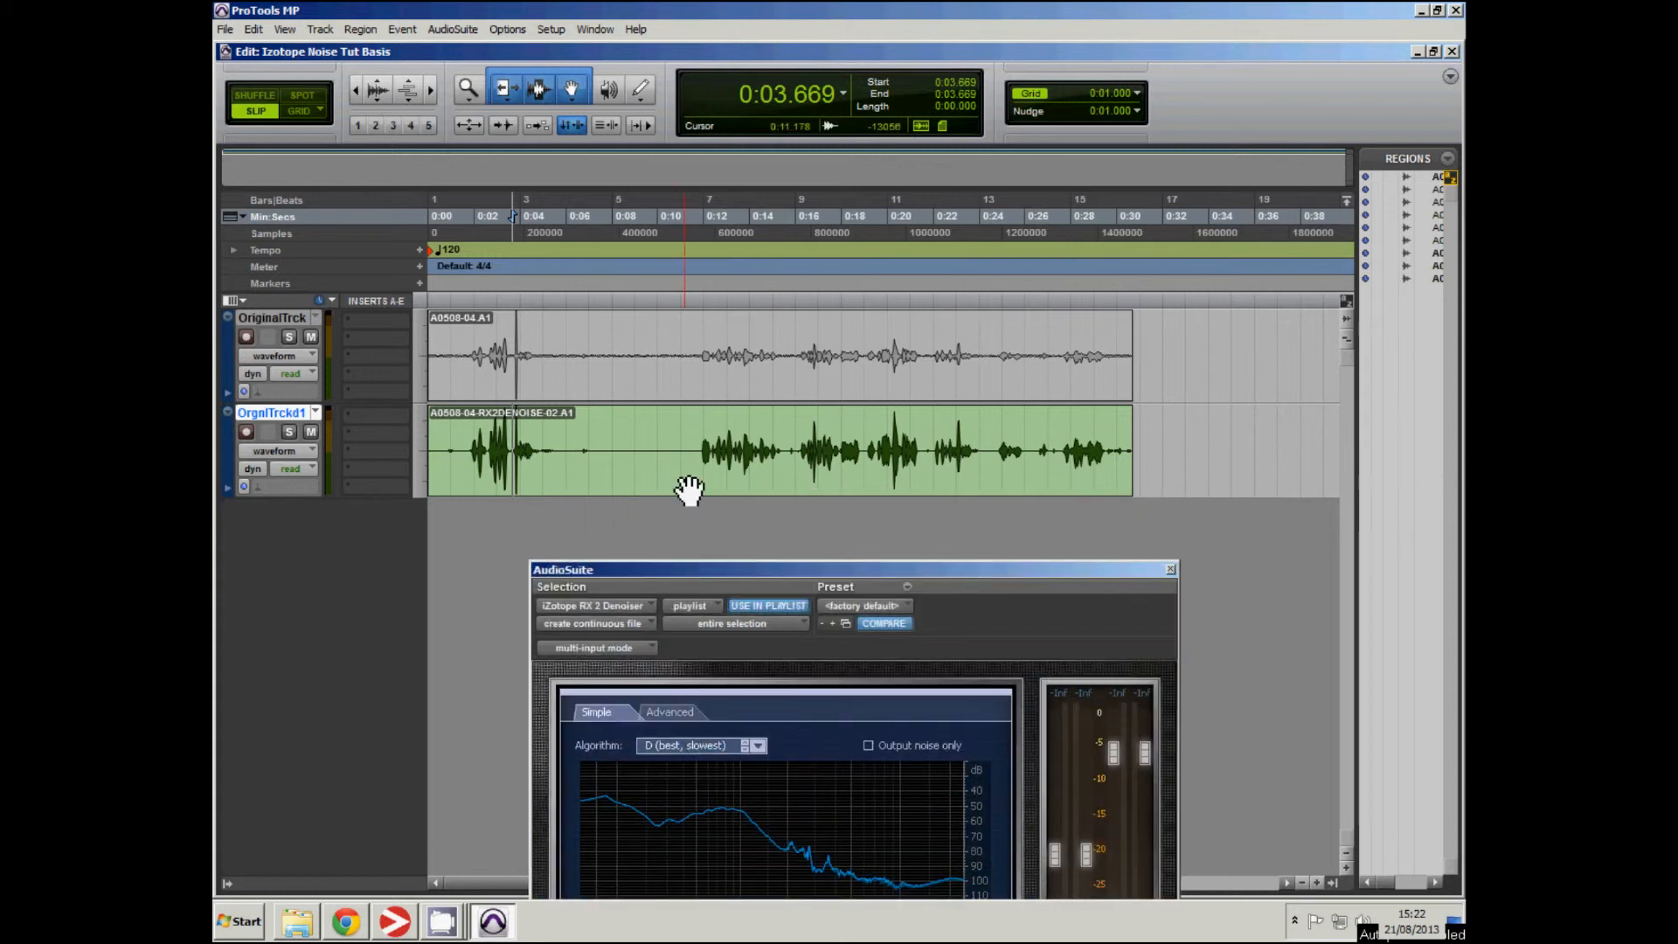
{"action": "left_click_drag", "start_coordinate": [716, 576], "coordinate": [708, 686]}
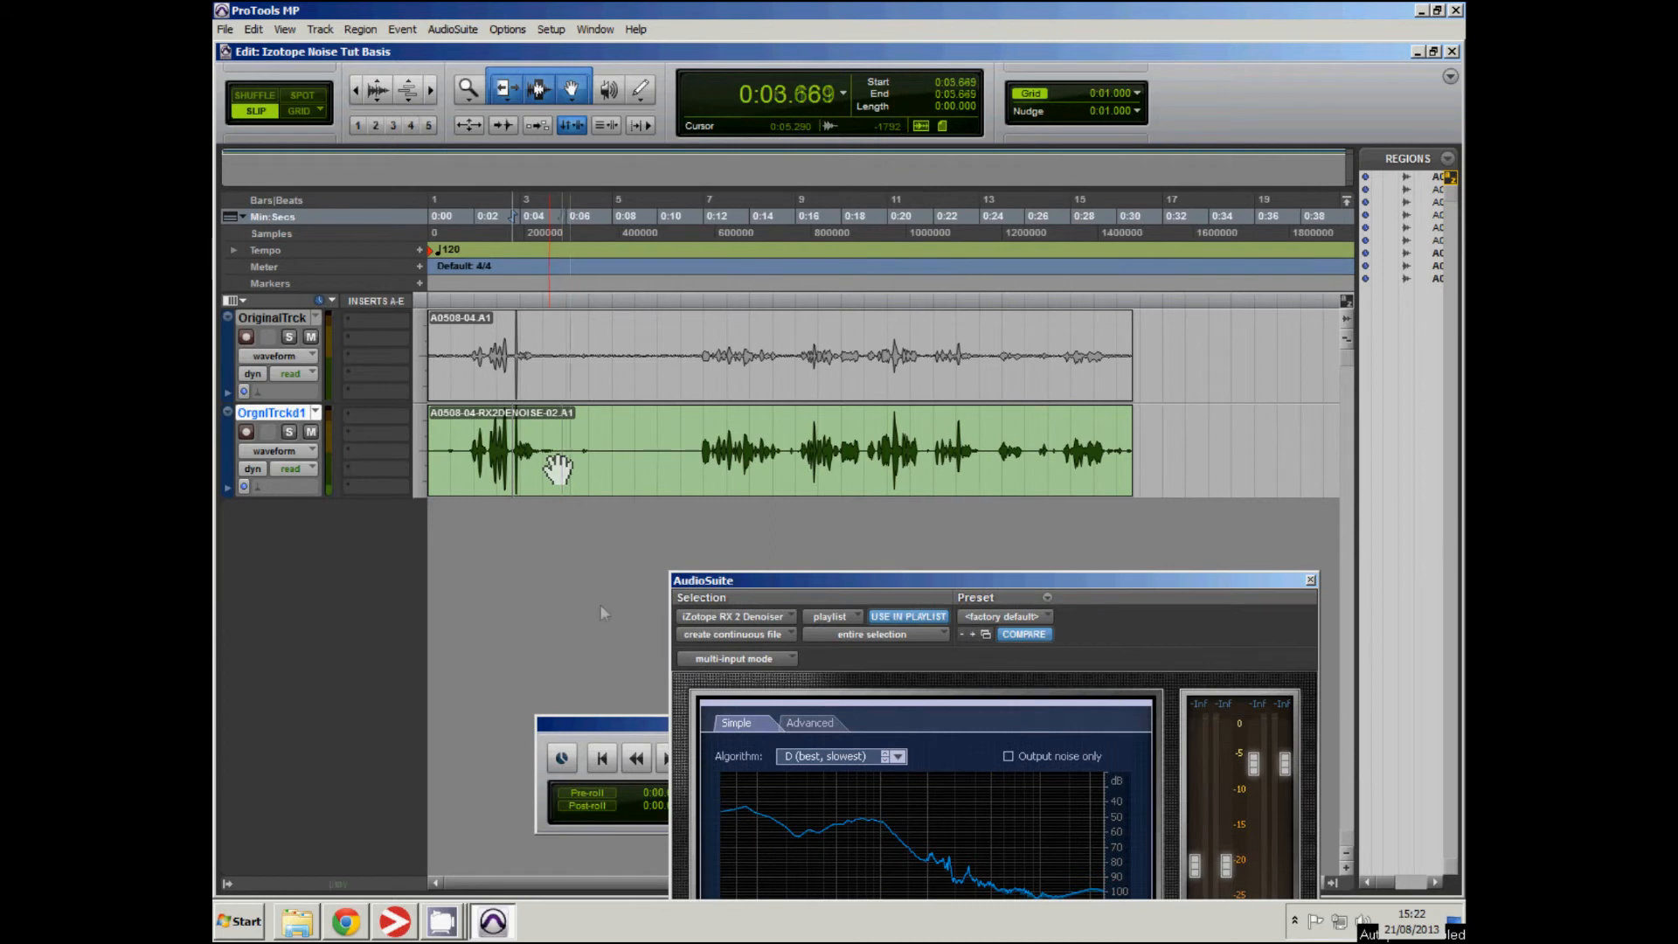
{"action": "key", "text": "space"}
{"action": "left_click", "coordinate": [692, 450]}
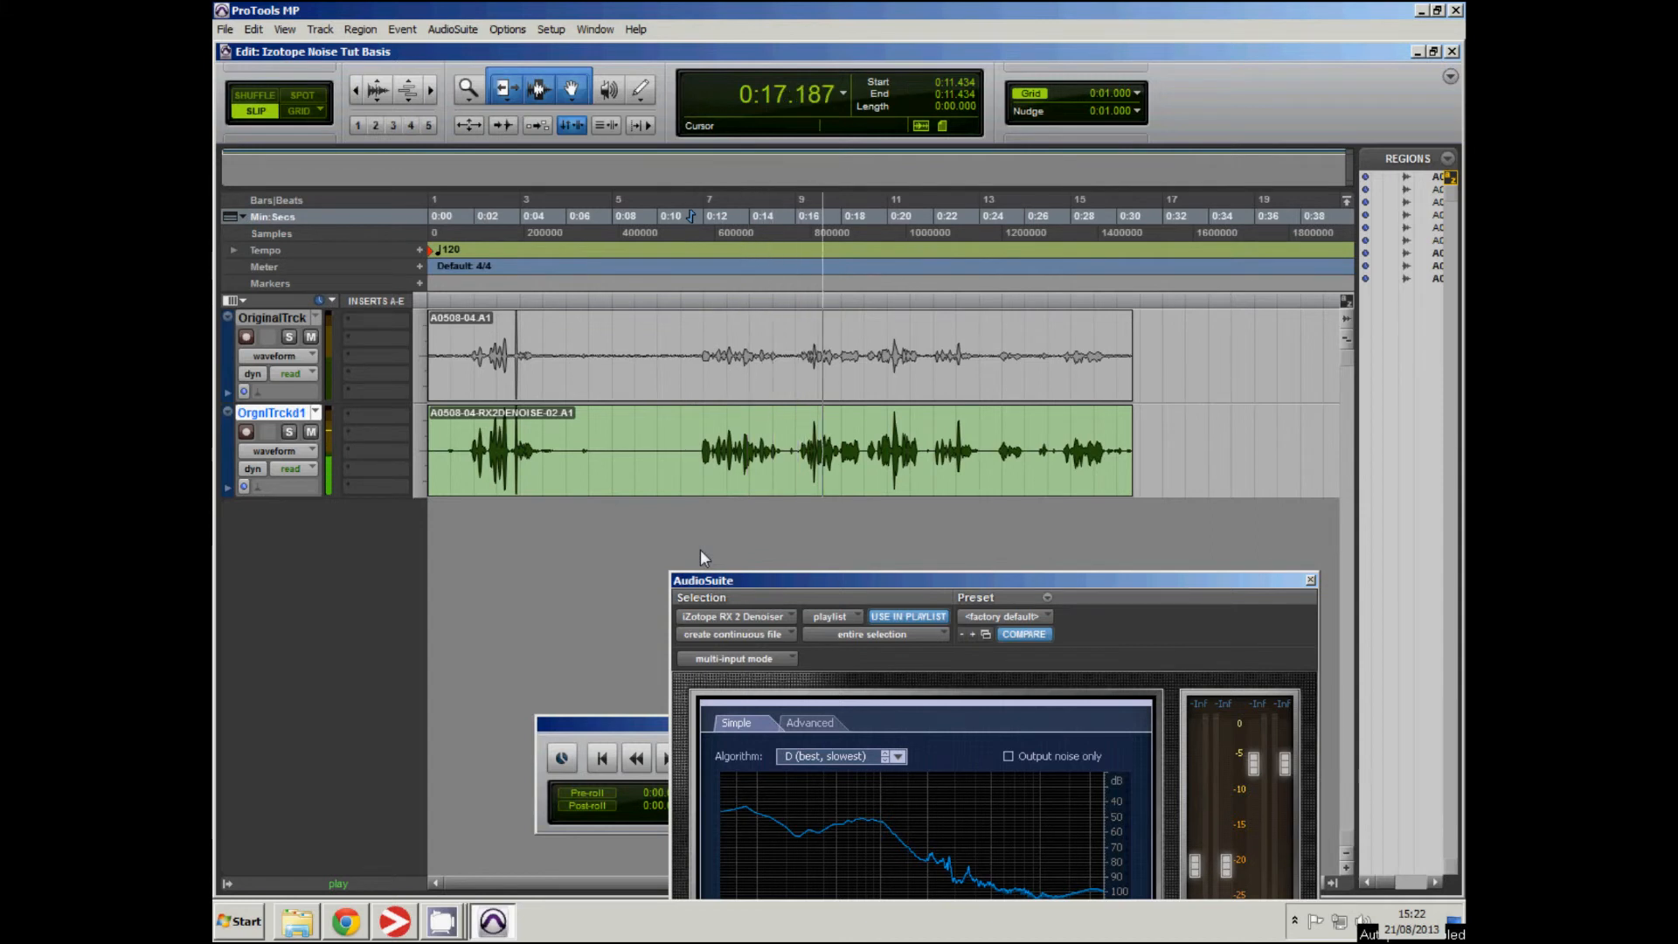
{"action": "left_click_drag", "start_coordinate": [783, 580], "coordinate": [894, 171]}
{"action": "key", "text": "space"}
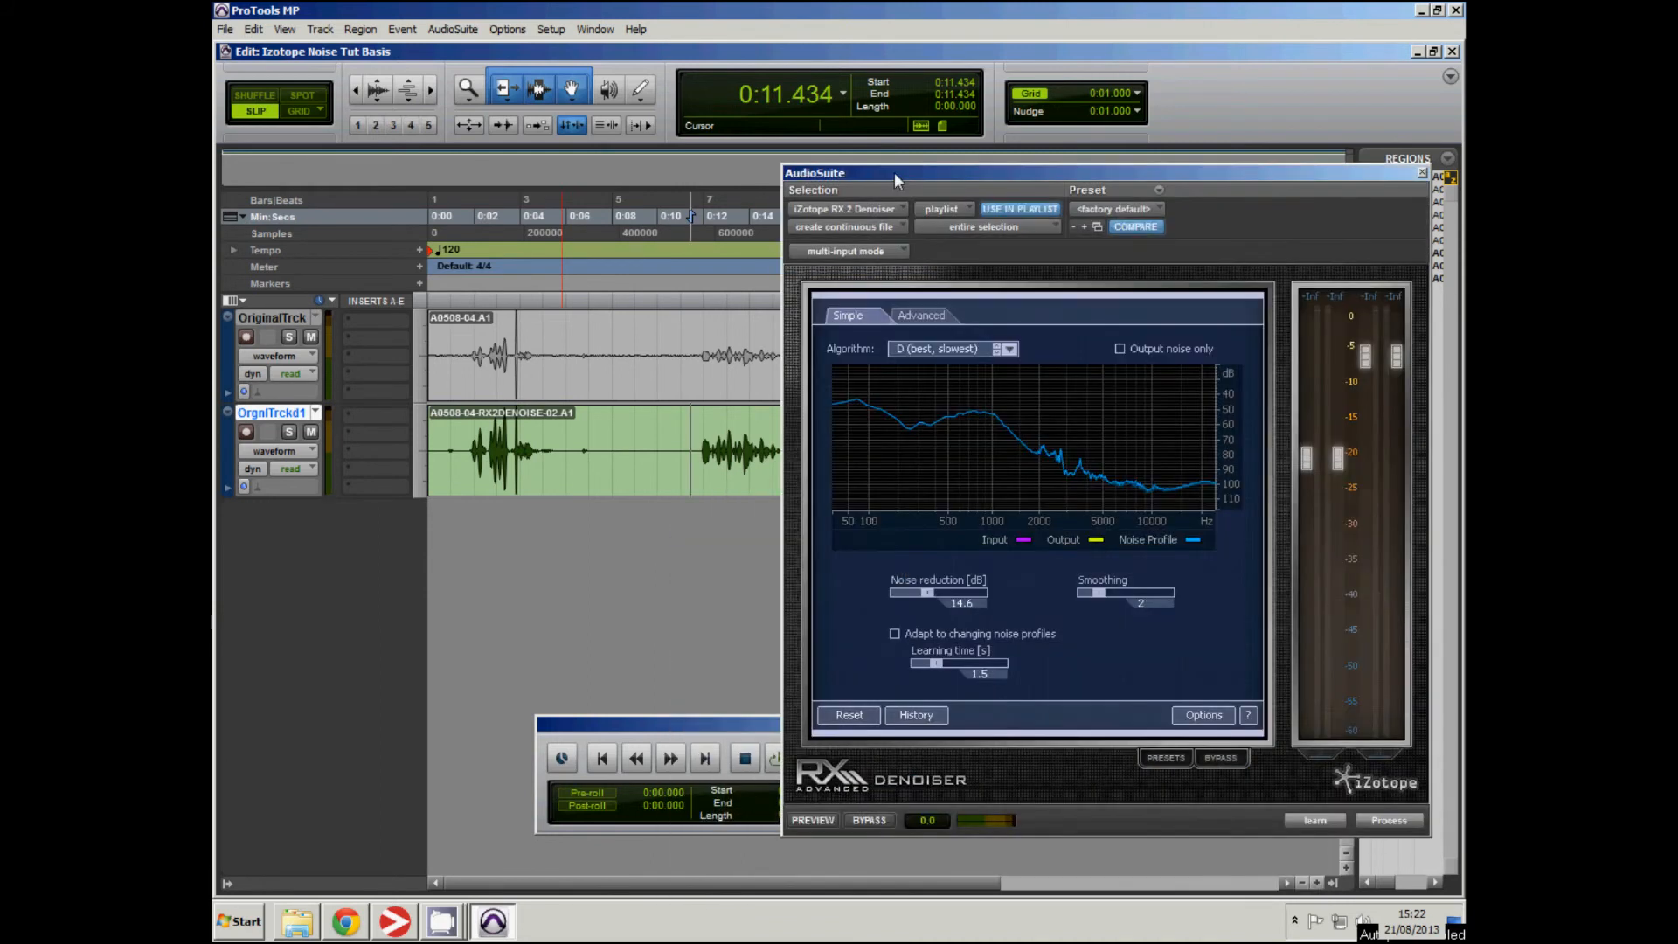
Play the start of the second speech passage on the denoised duplicate twice, from about 11.9 s.
{"action": "left_click", "coordinate": [704, 452]}
{"action": "key", "text": "space"}
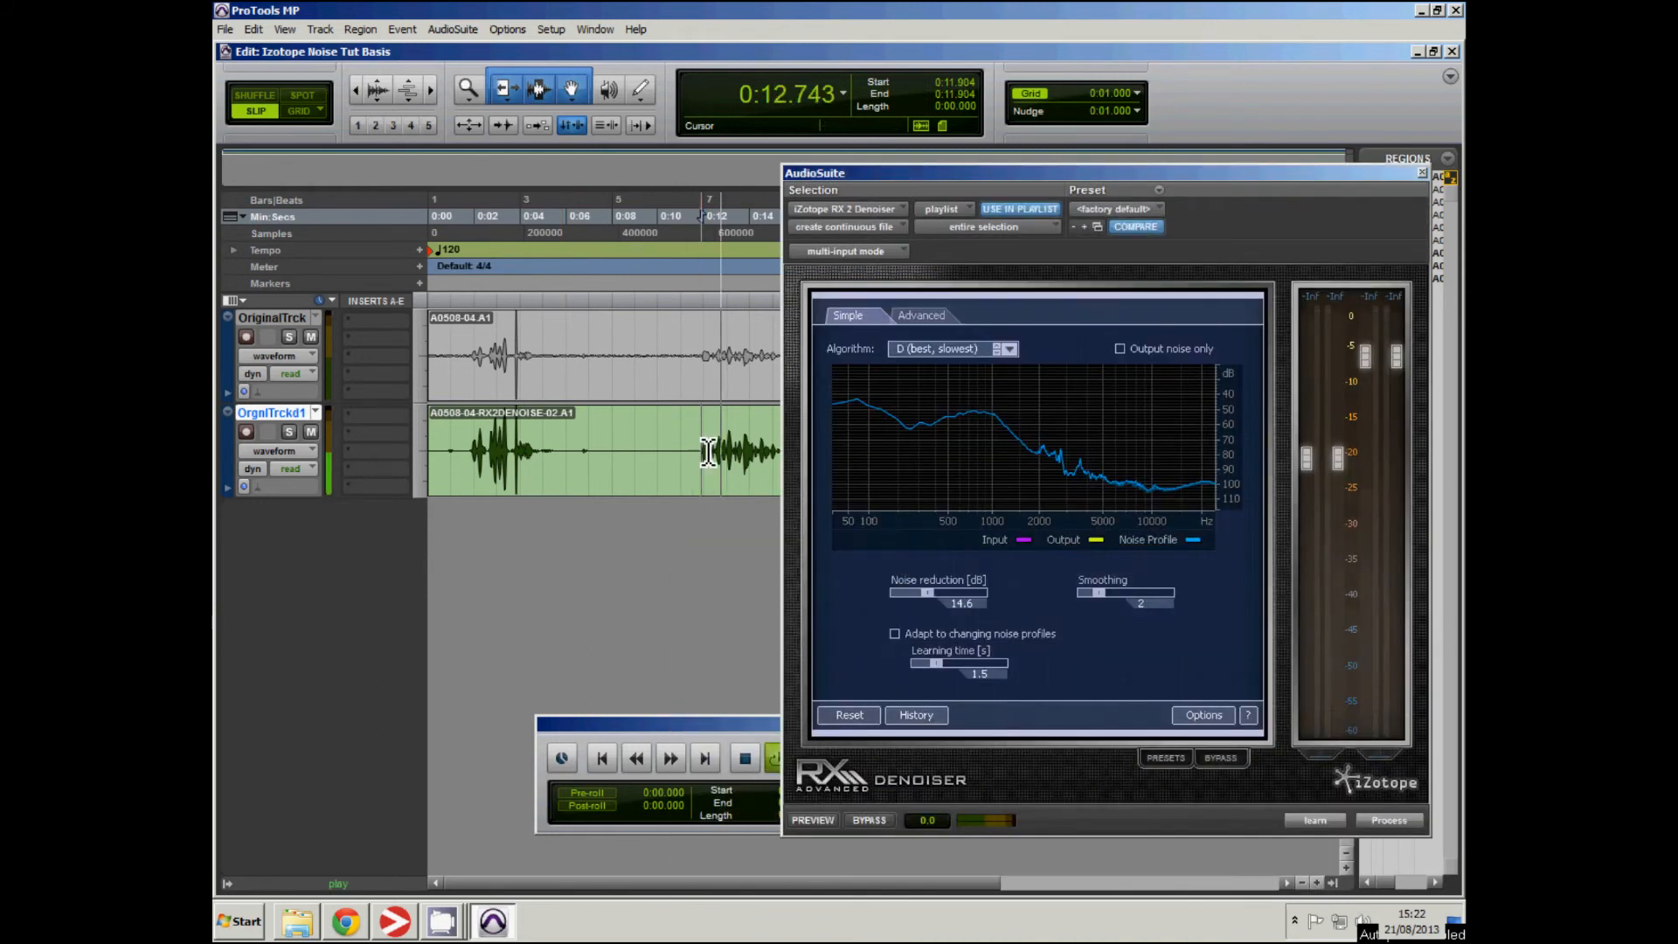
{"action": "key", "text": "space"}
{"action": "left_click_drag", "start_coordinate": [914, 180], "coordinate": [866, 656]}
{"action": "left_click", "coordinate": [706, 452]}
{"action": "key", "text": "space"}
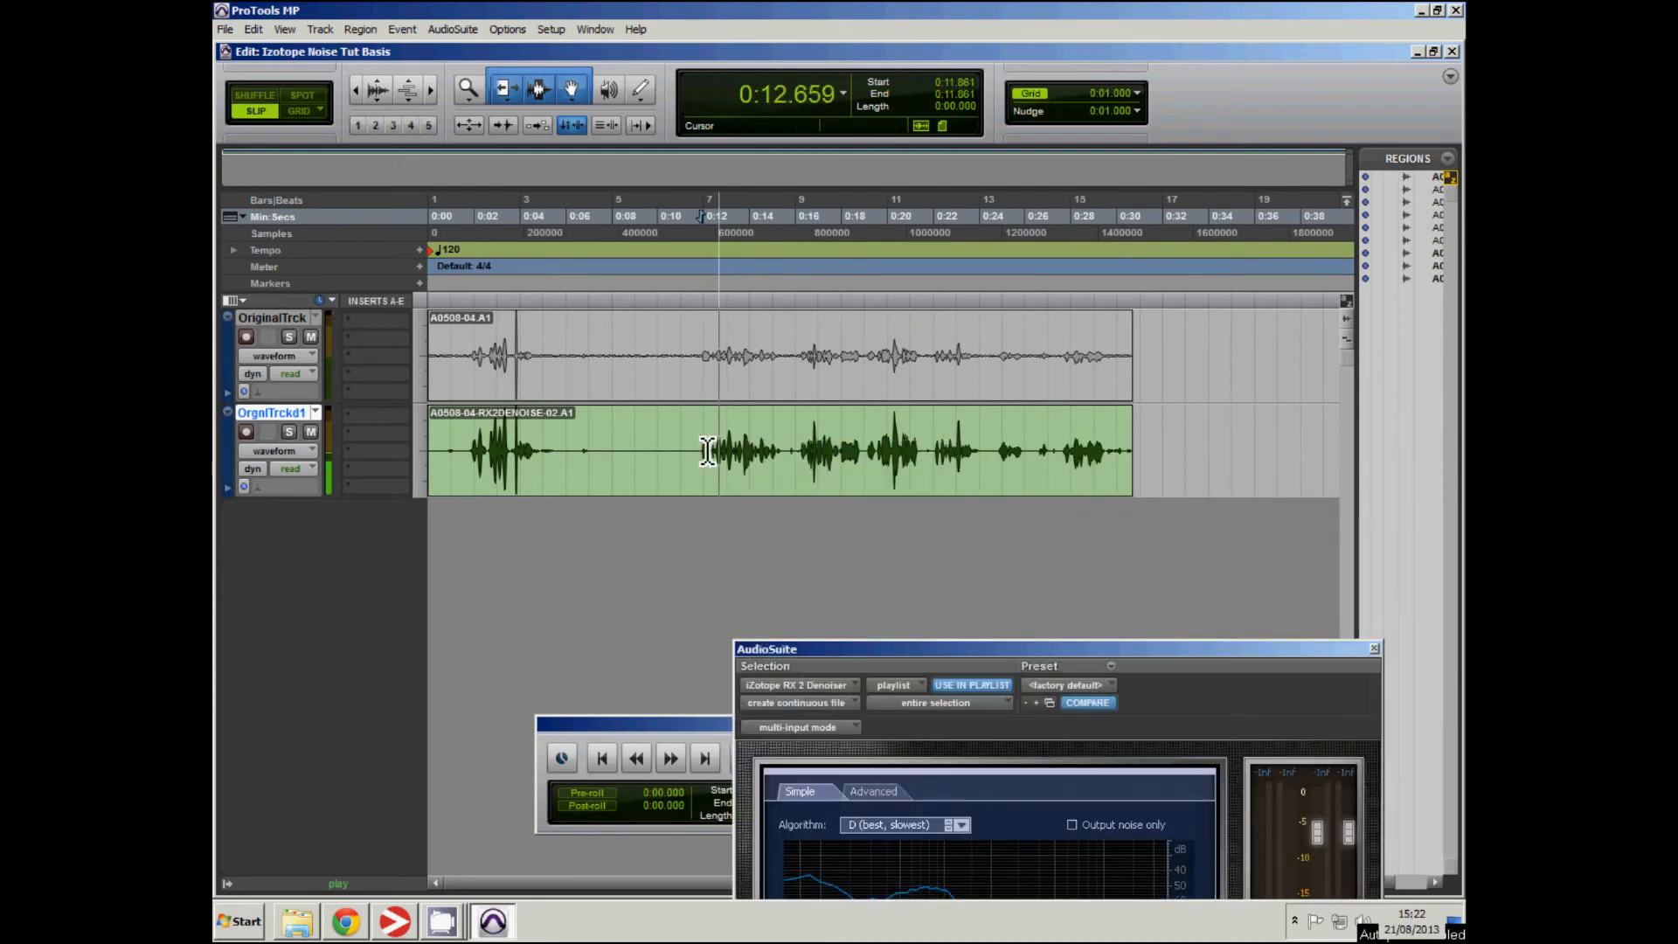
{"action": "key", "text": "space"}
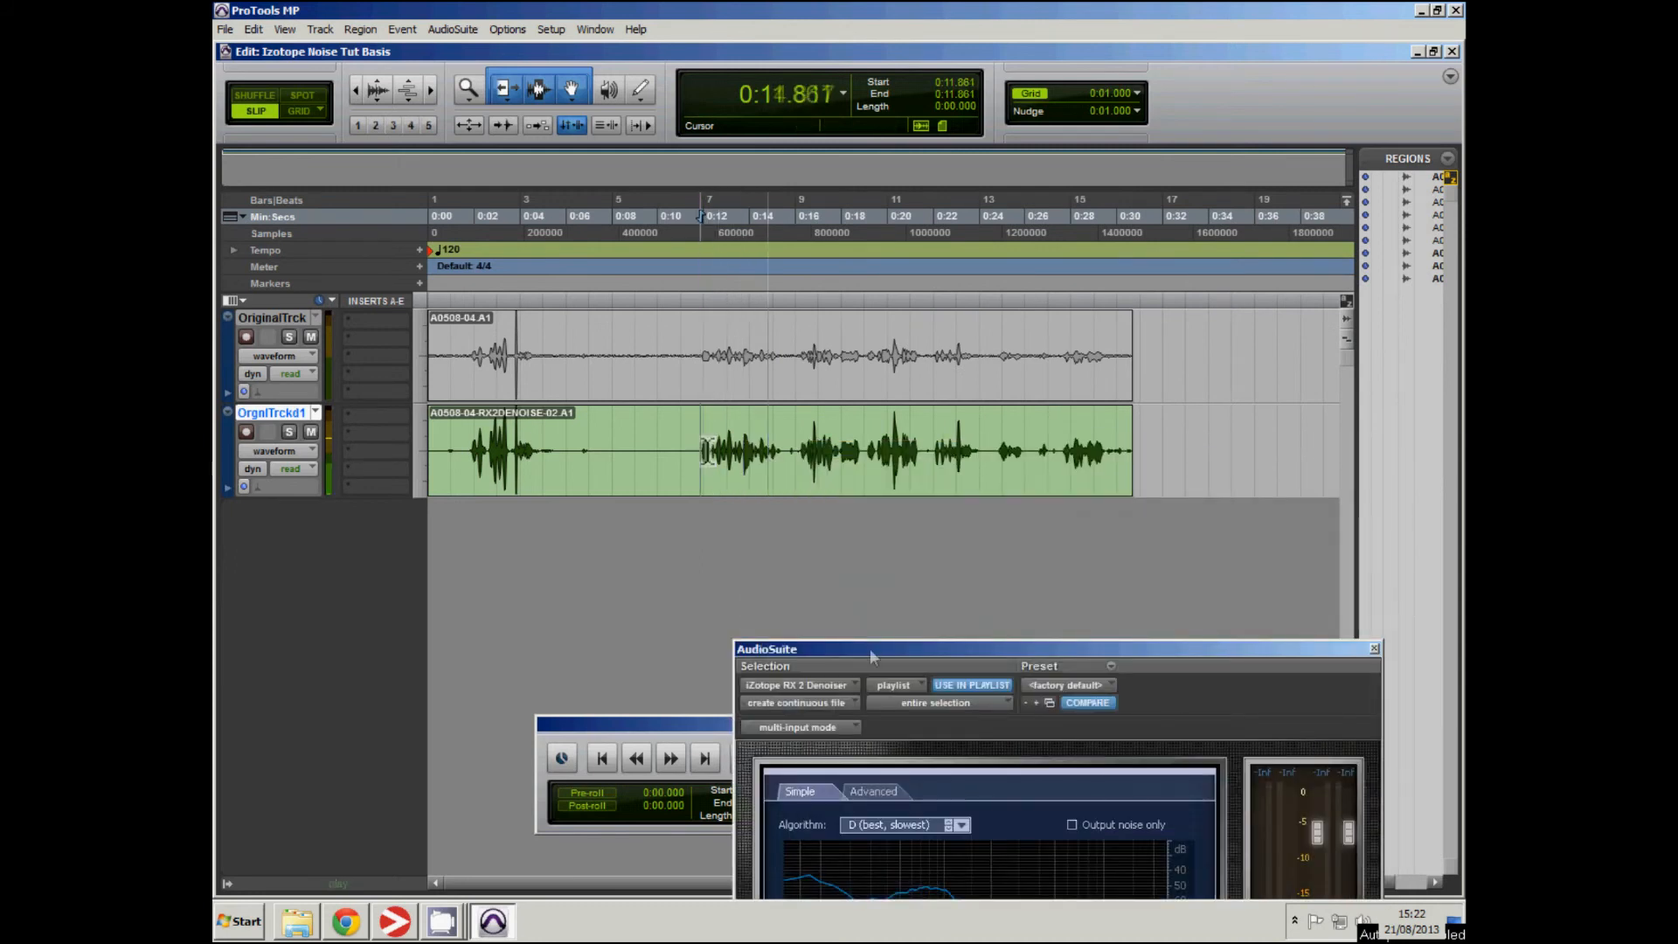
Play the denoised duplicate from about 11 s and bring the whole Denoiser window back into view.
{"action": "left_click_drag", "start_coordinate": [869, 649], "coordinate": [845, 558]}
{"action": "left_click", "coordinate": [688, 456]}
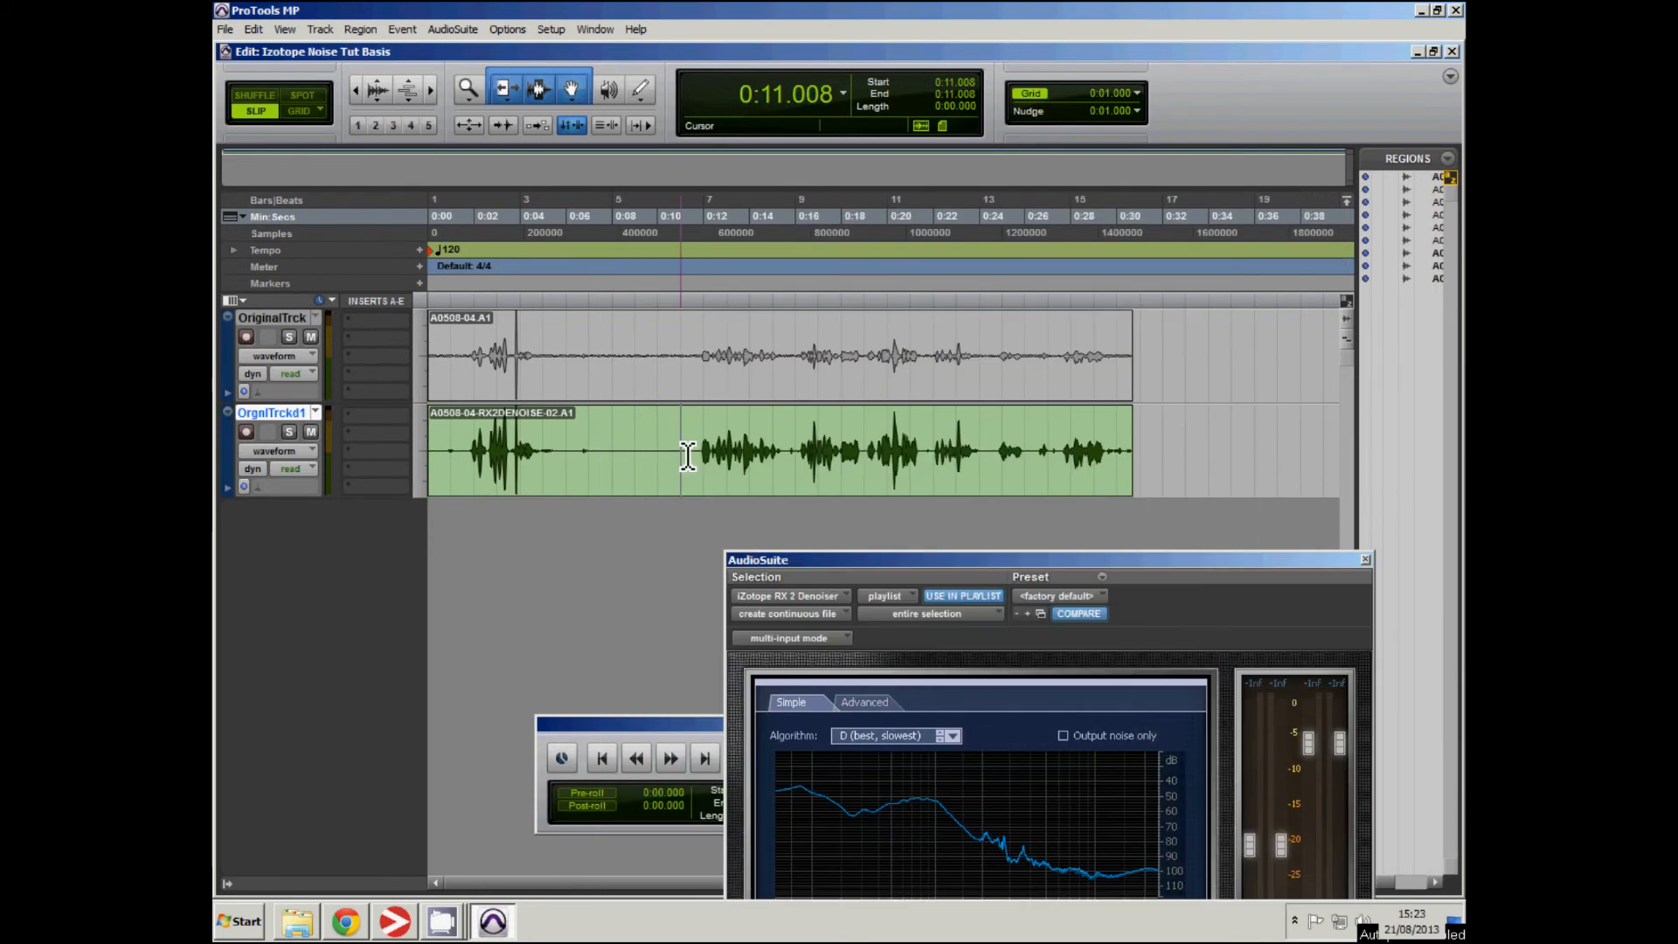
{"action": "key", "text": "space"}
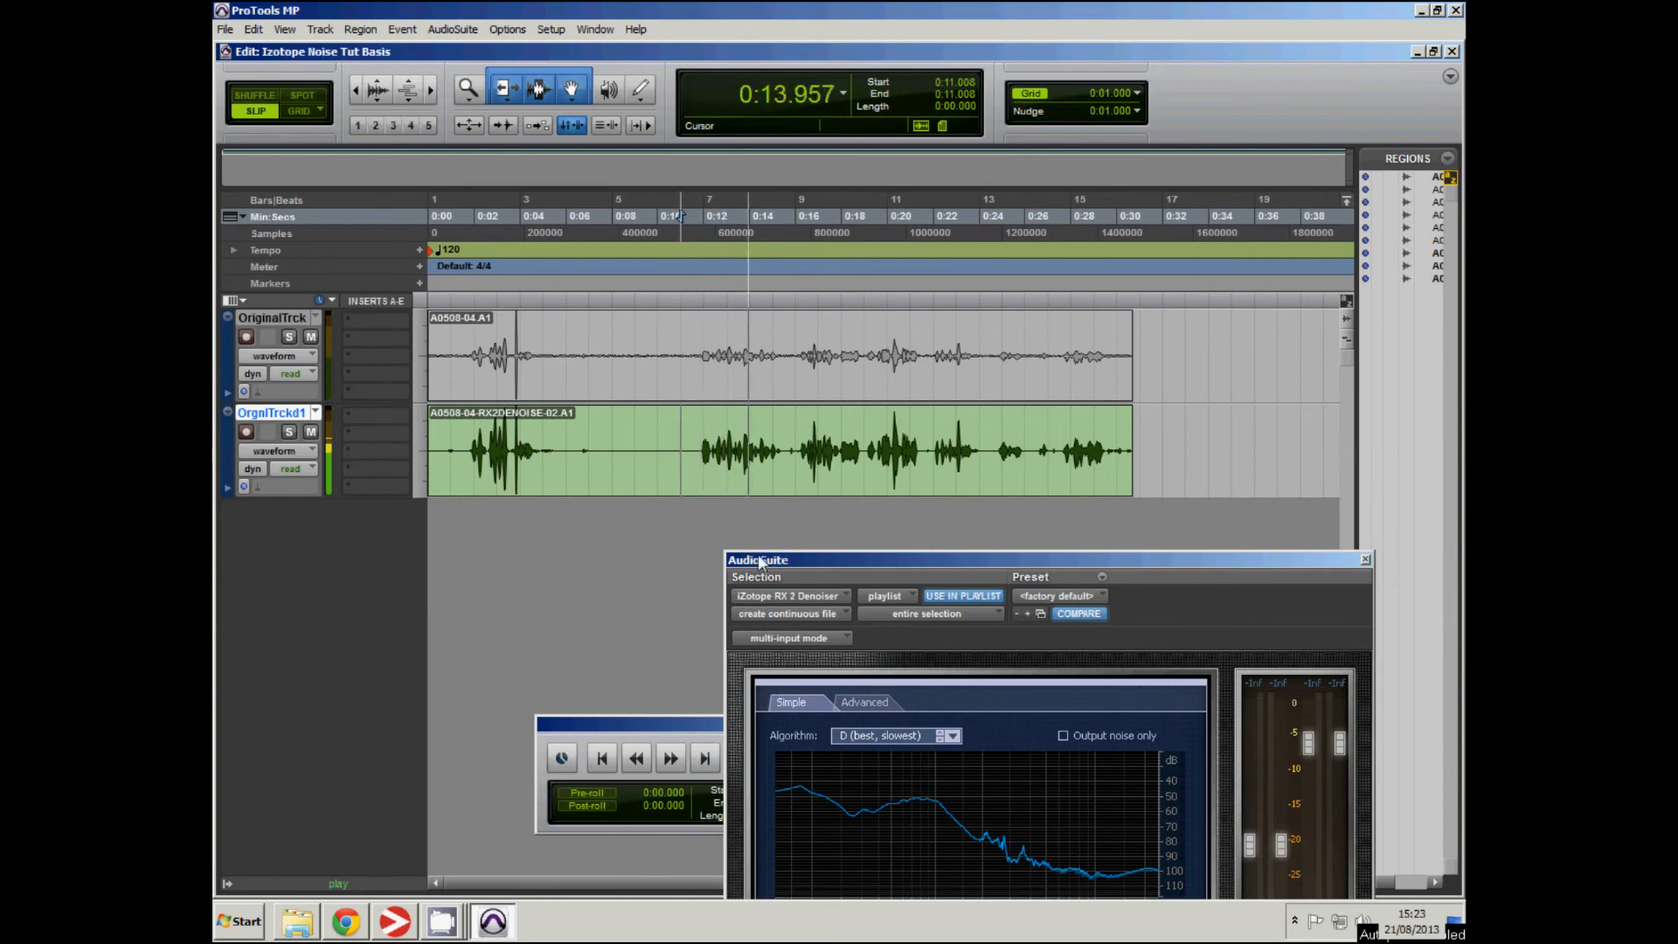
{"action": "key", "text": "space"}
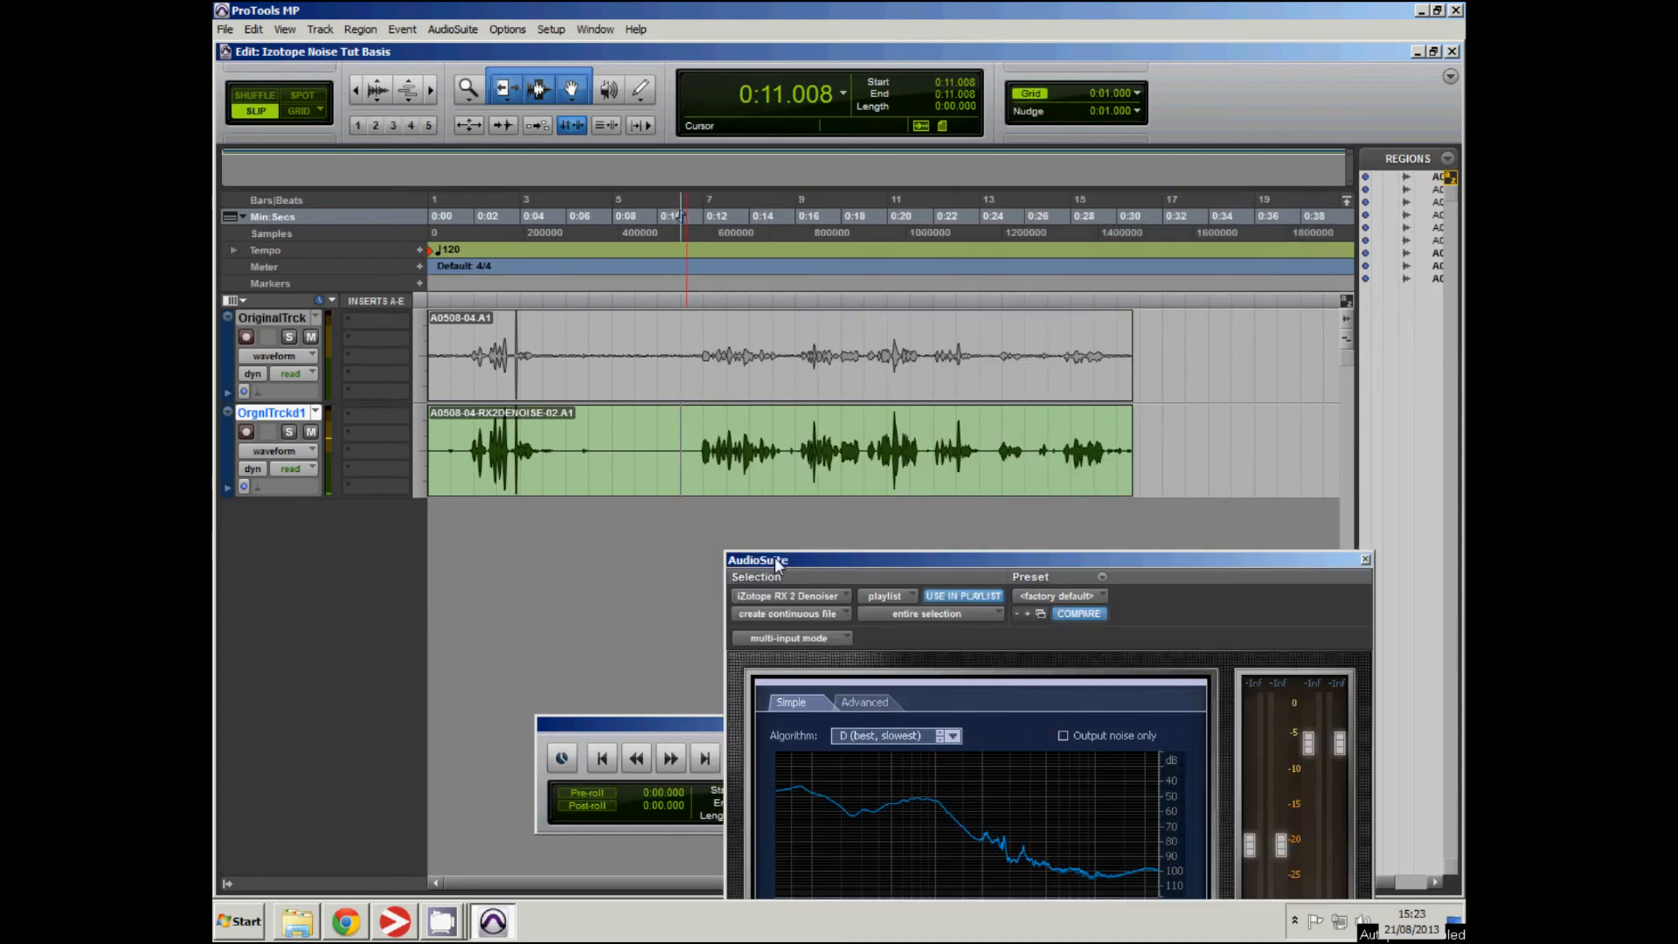
{"action": "left_click_drag", "start_coordinate": [774, 557], "coordinate": [717, 178]}
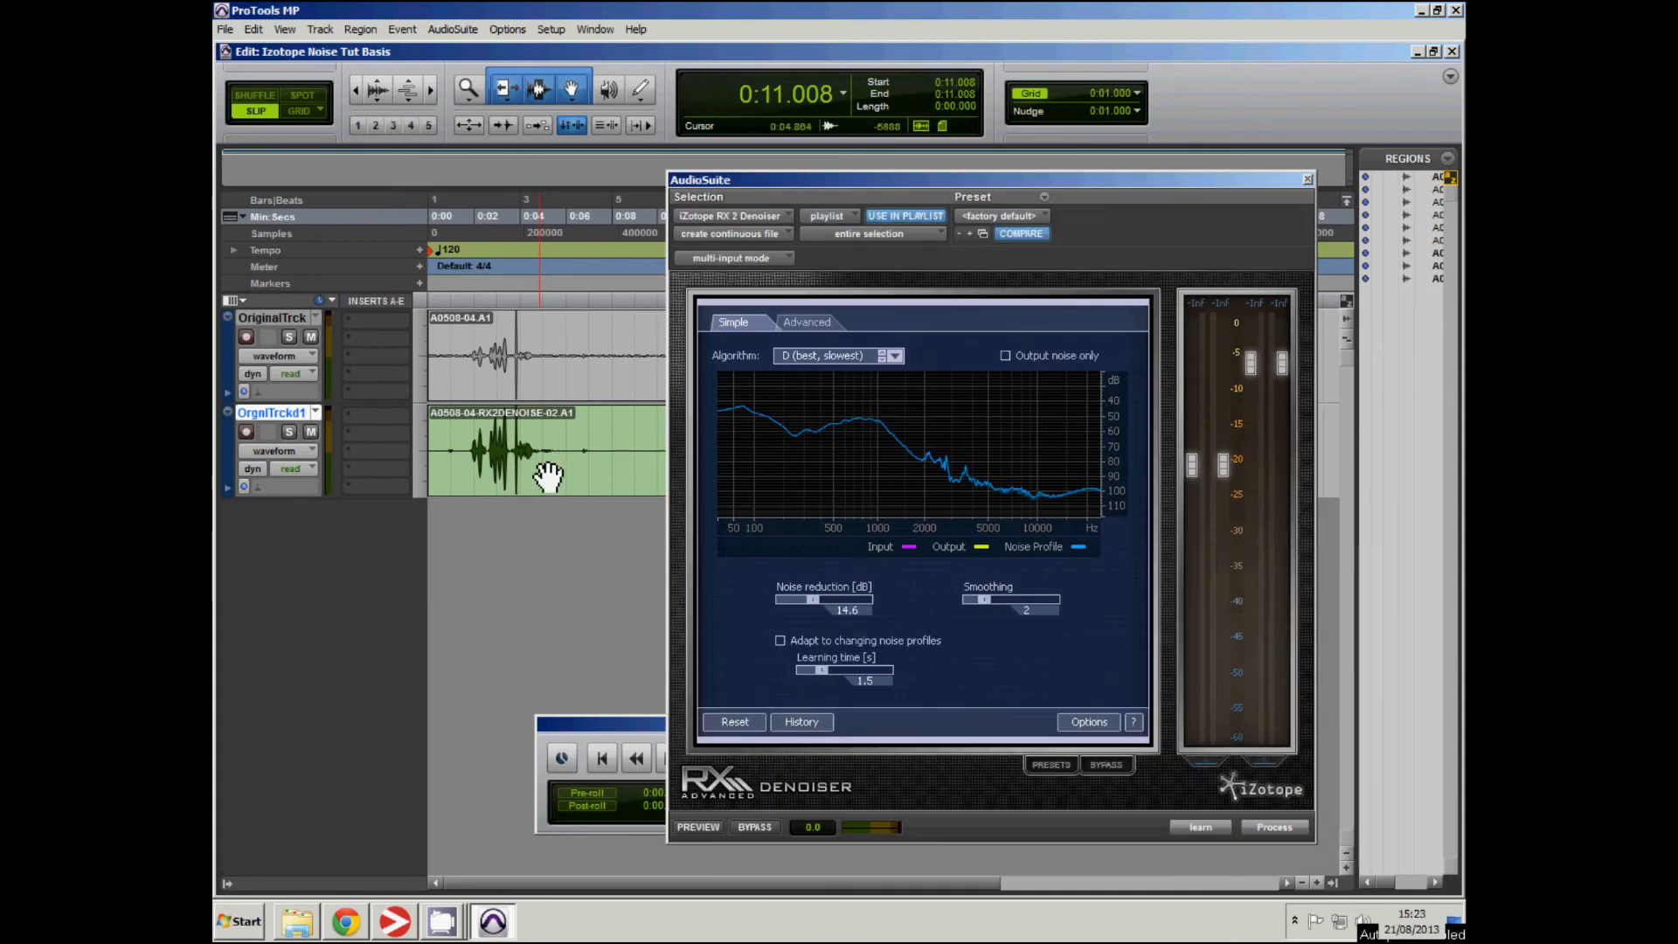
{"action": "left_click_drag", "start_coordinate": [869, 181], "coordinate": [867, 130]}
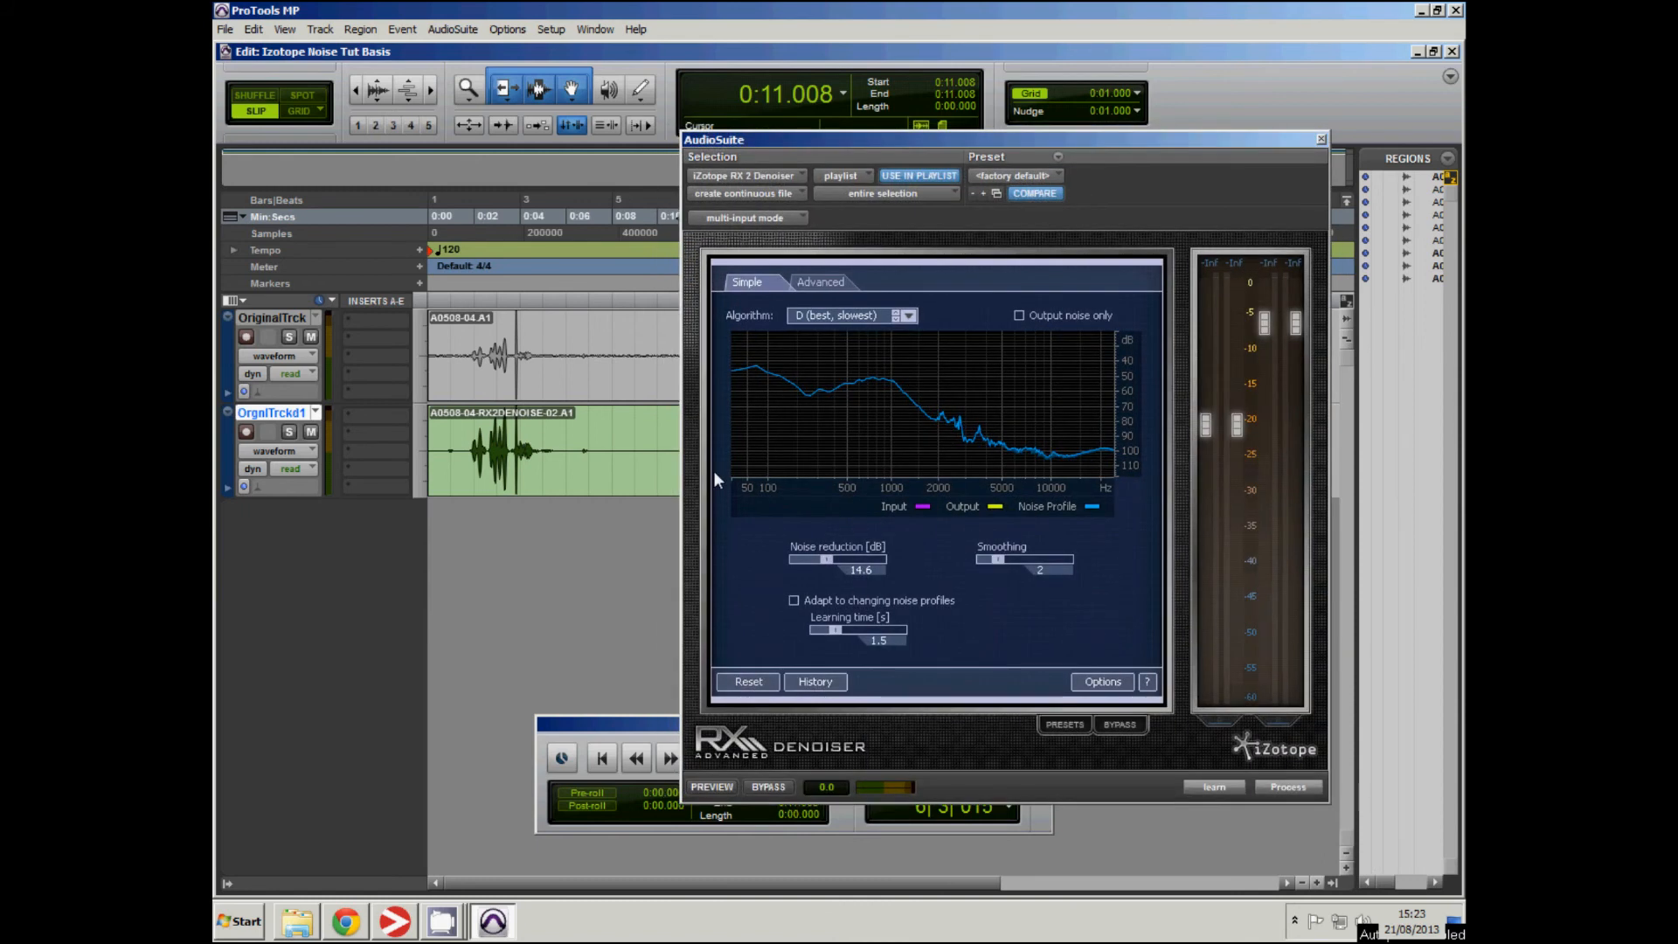